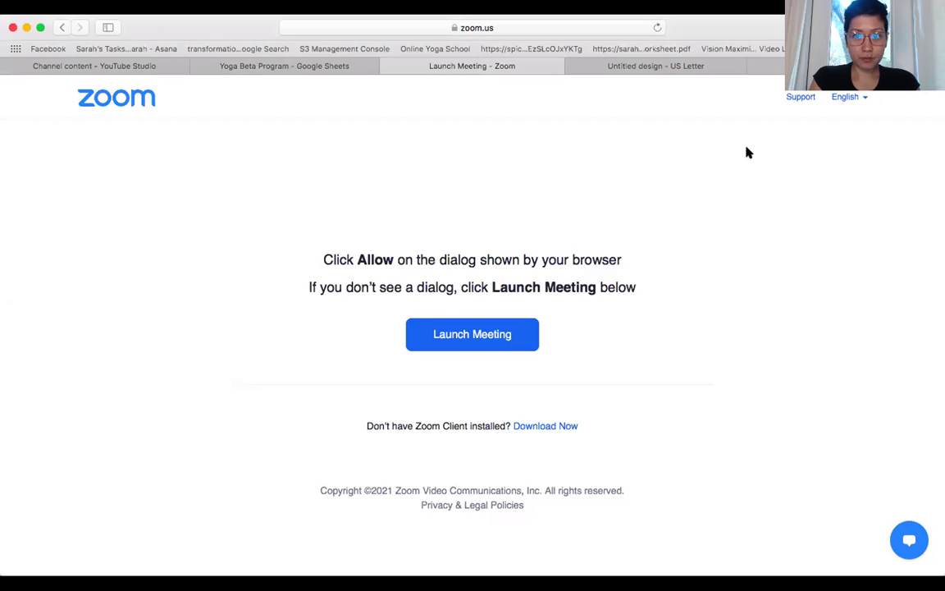
- Open stripe.com in the browser
{"action": "left_click", "coordinate": [770, 68]}
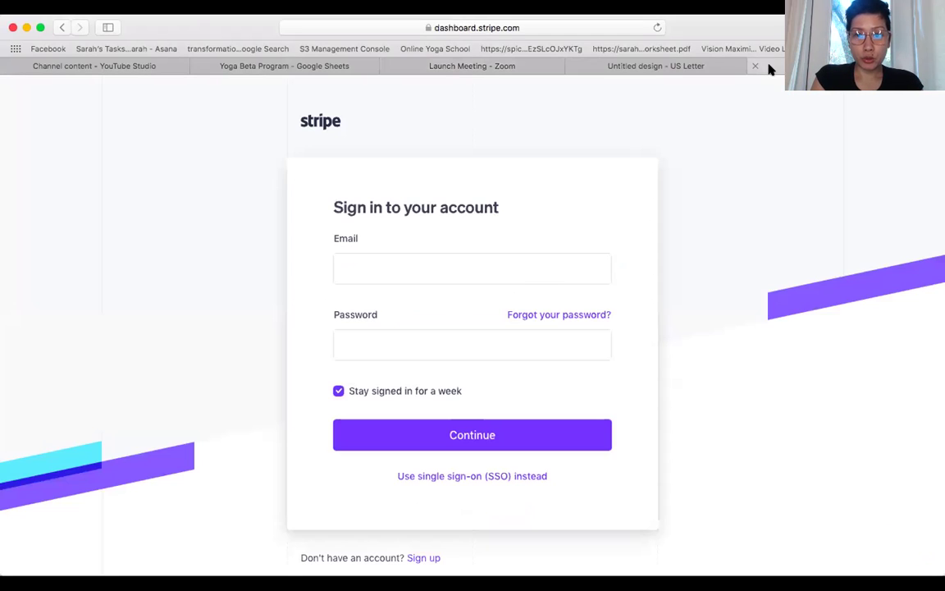
{"action": "left_click", "coordinate": [537, 27]}
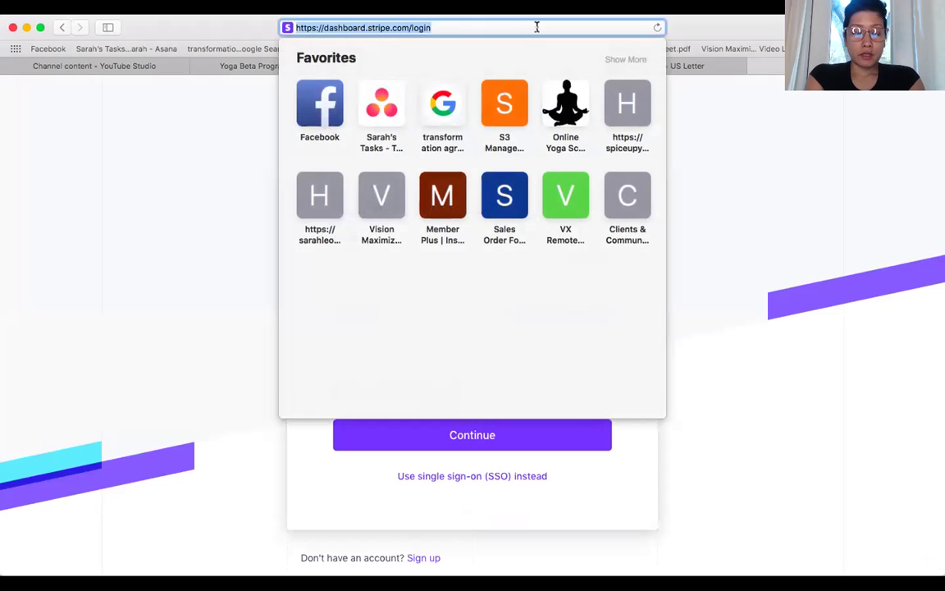
{"action": "type", "text": "str"}
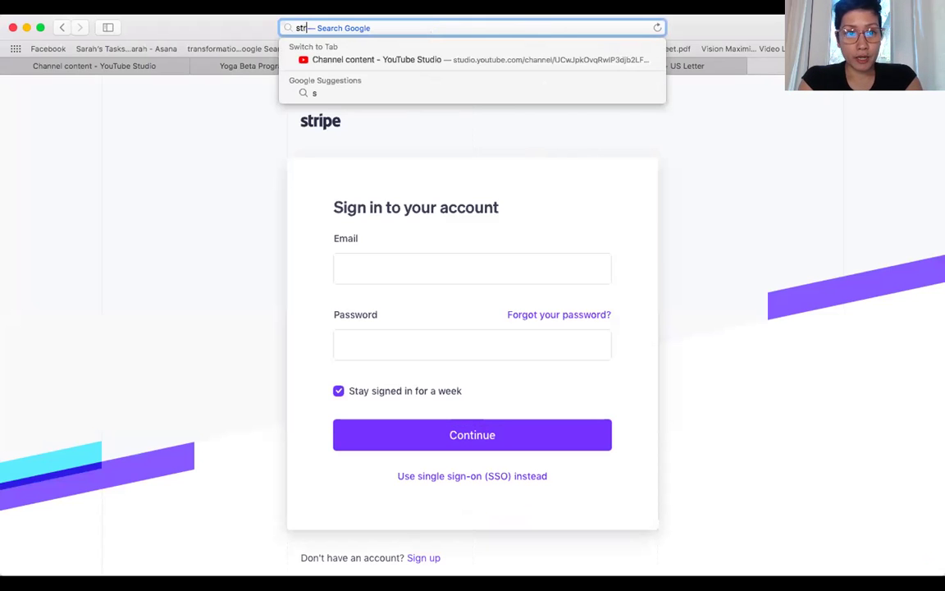
{"action": "type", "text": "ipe.com"}
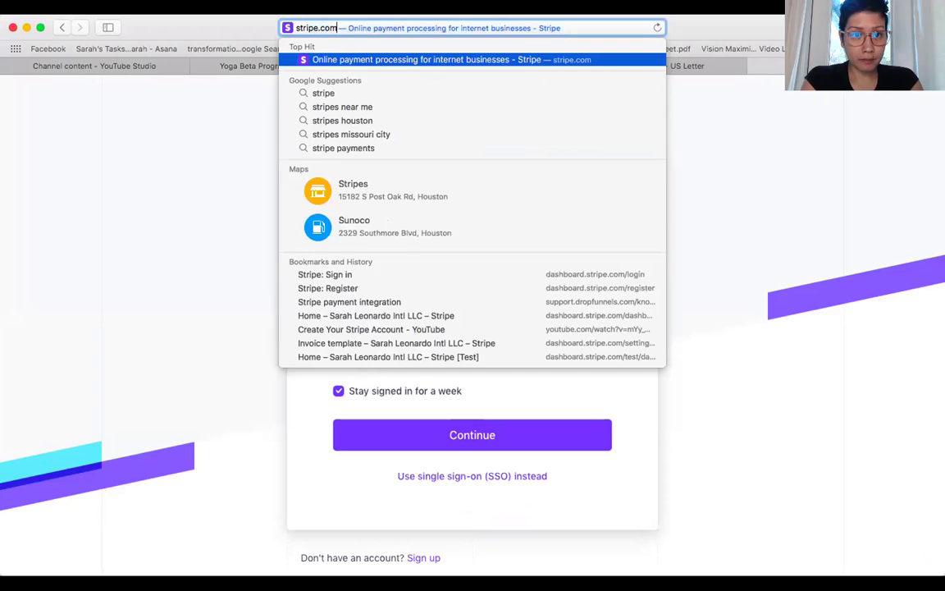
{"action": "key", "text": "Return"}
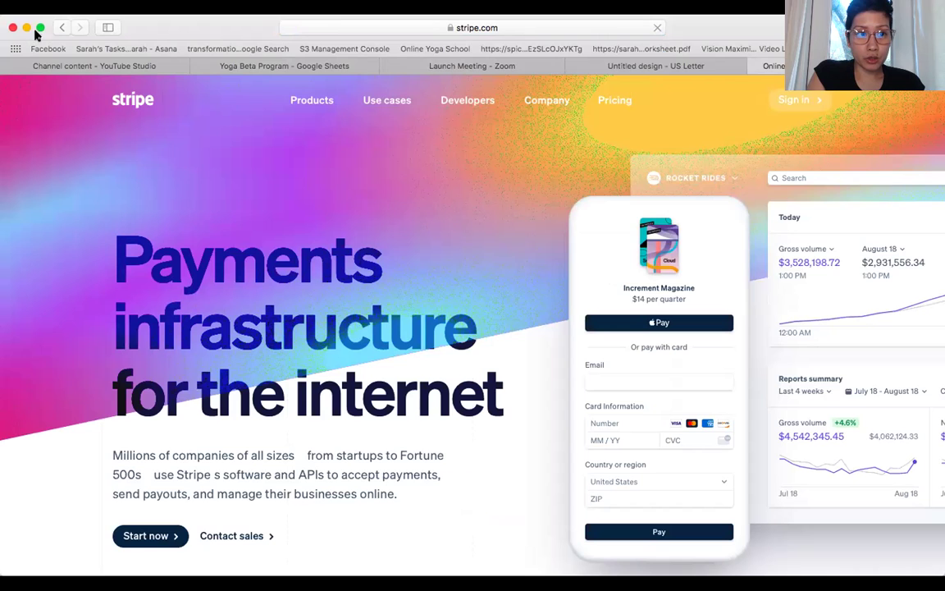
- Make the browser full screen and go to the Stripe sign-in page
{"action": "left_click", "coordinate": [39, 28]}
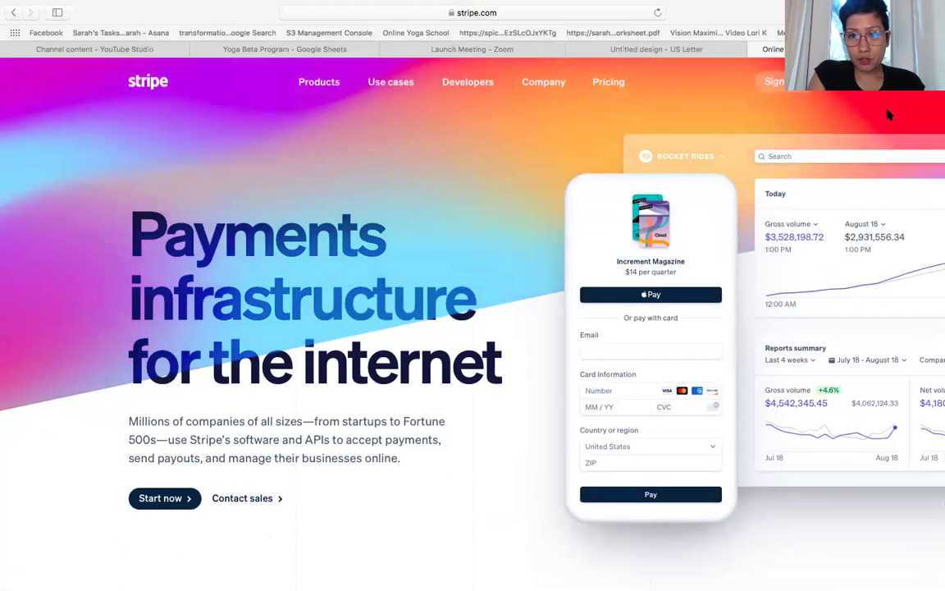
{"action": "left_click", "coordinate": [808, 90]}
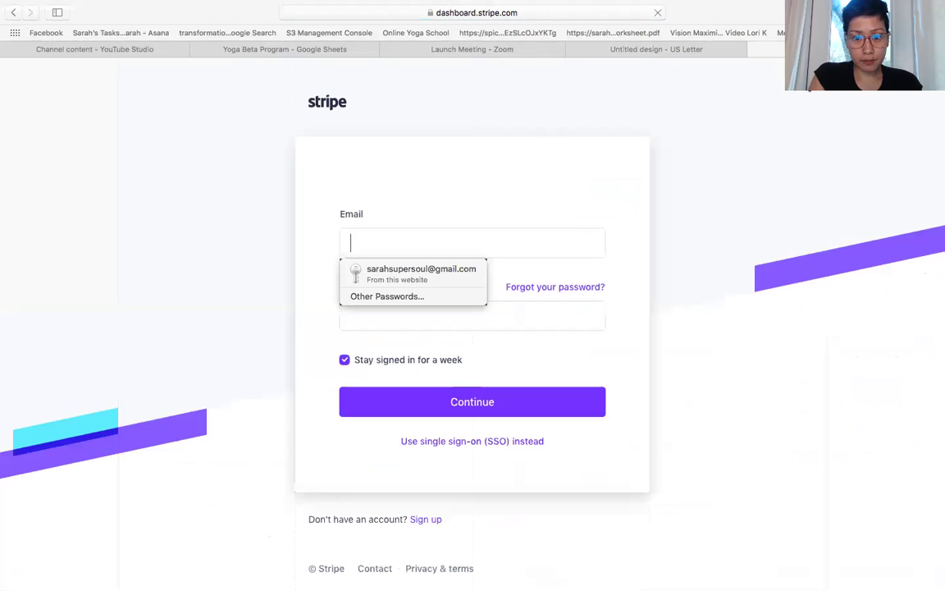
{"action": "left_click", "coordinate": [693, 328]}
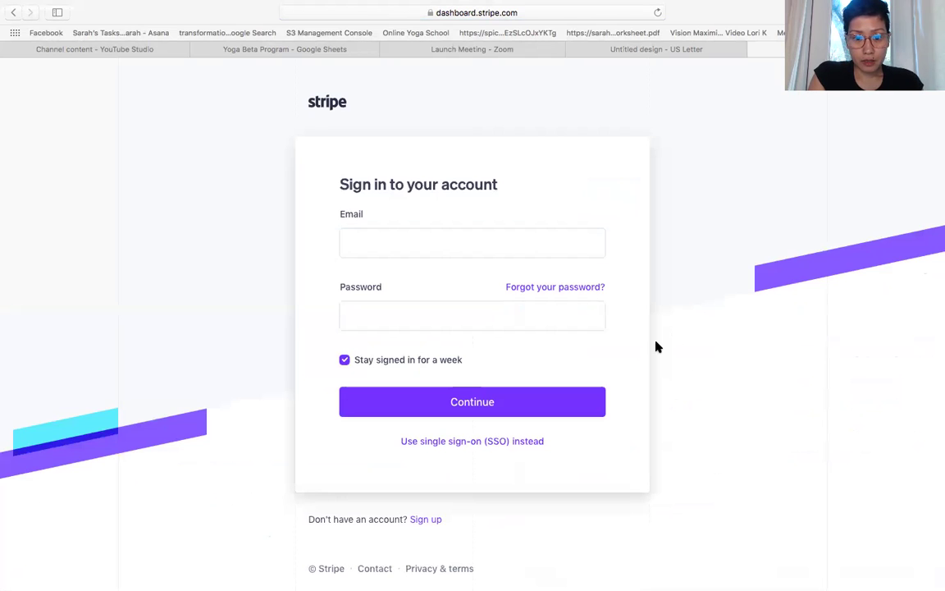
- On the sign-up form, enter the owner's e-mail address and full name
{"action": "left_click", "coordinate": [428, 521]}
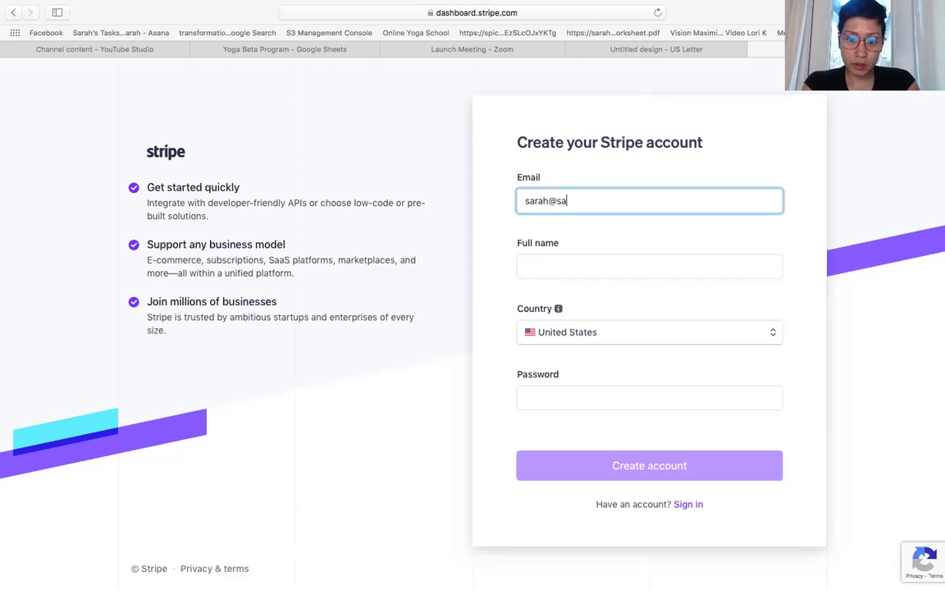
{"action": "type", "text": "eonardo.com"}
{"action": "left_click", "coordinate": [530, 268]}
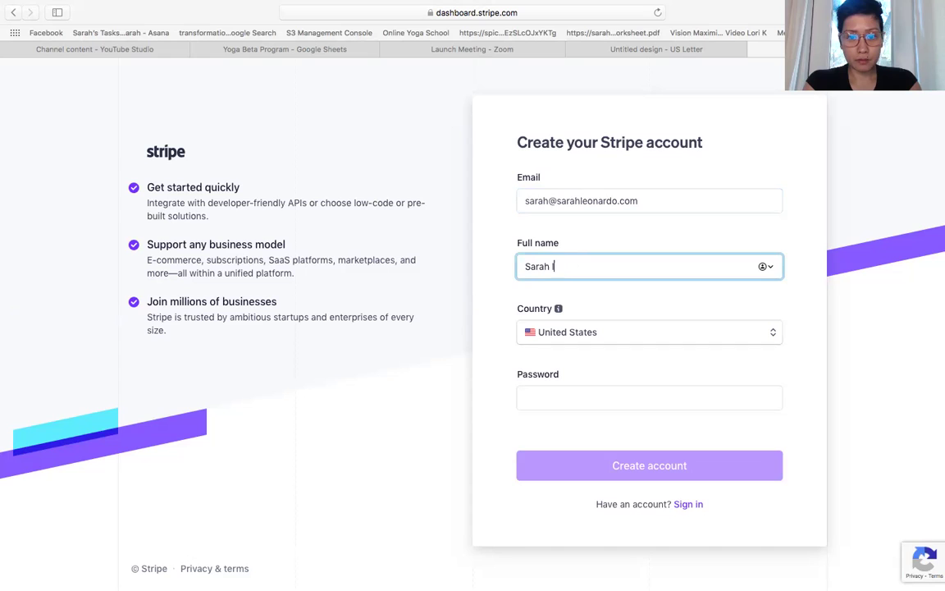
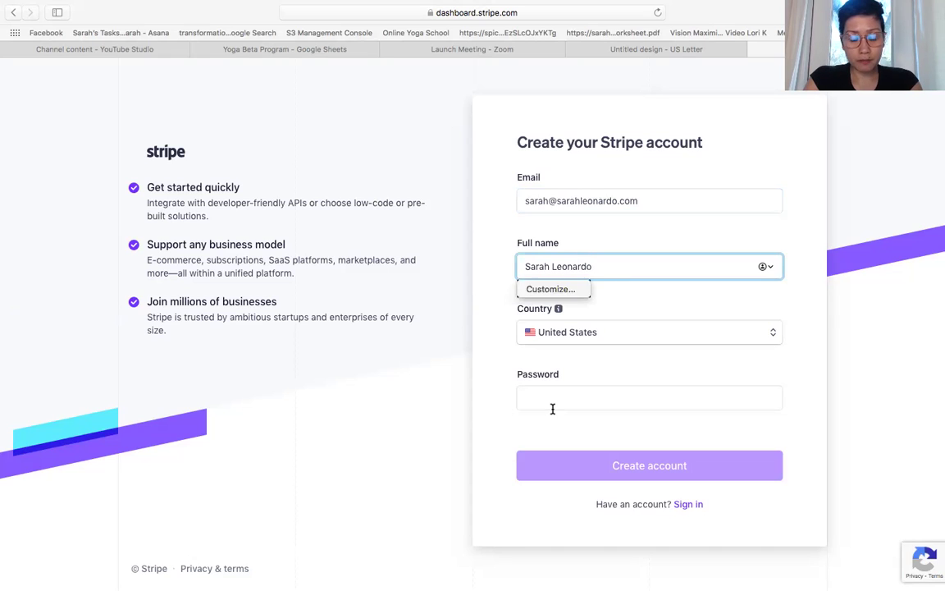
- Fill the password field with a browser-suggested strong password
{"action": "left_click", "coordinate": [553, 401]}
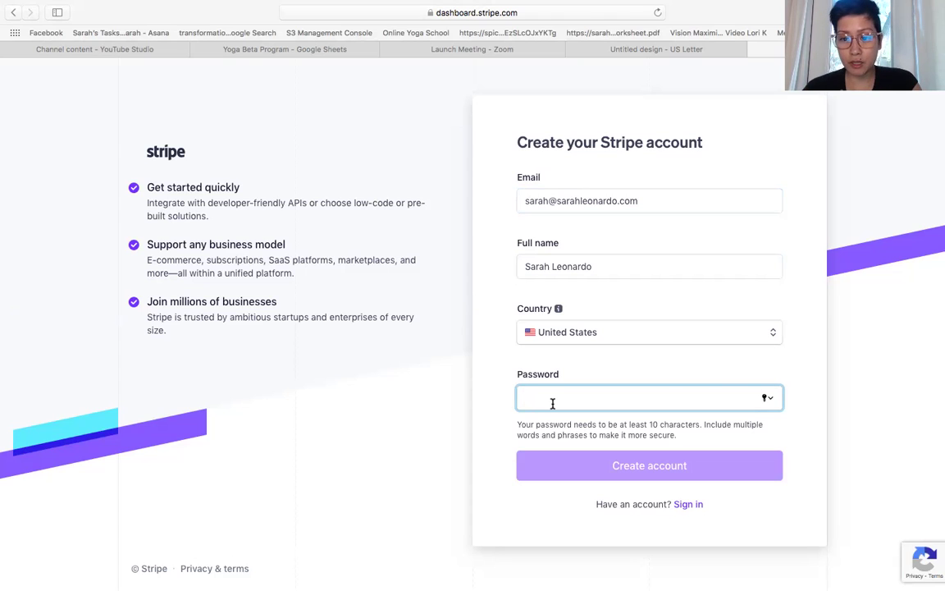
{"action": "left_click", "coordinate": [766, 398]}
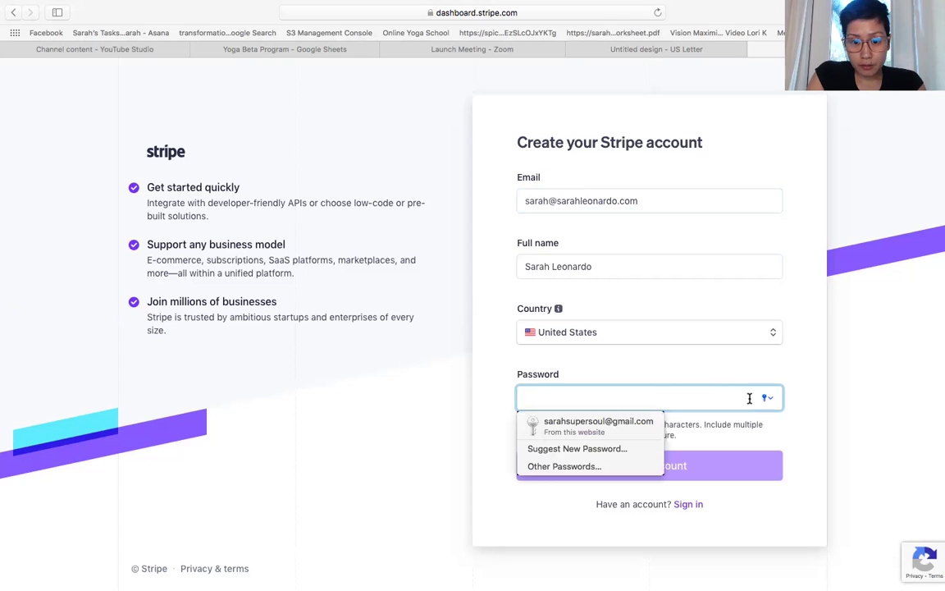
{"action": "left_click", "coordinate": [550, 451]}
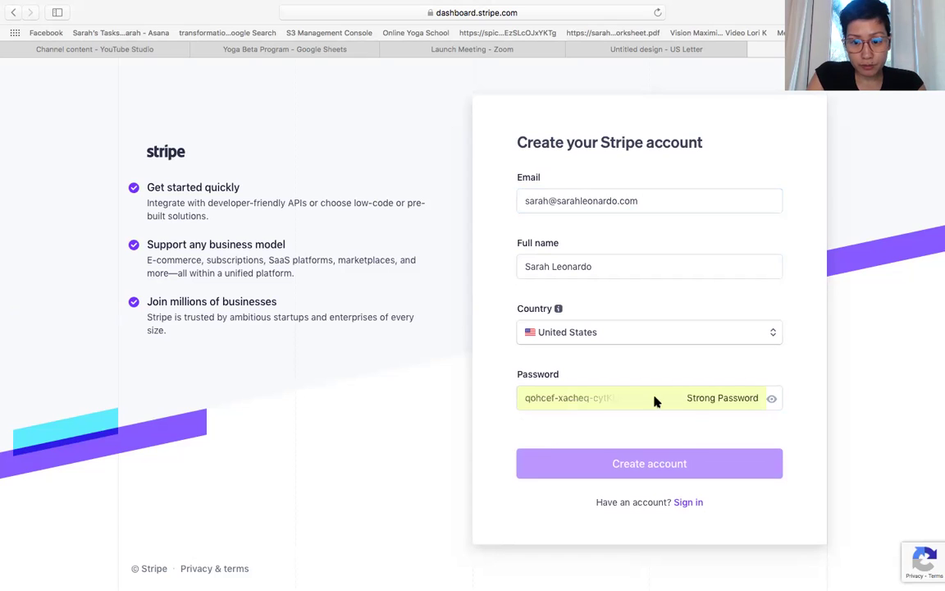
- Create the new Stripe account and look over its product settings page
{"action": "left_click", "coordinate": [655, 471]}
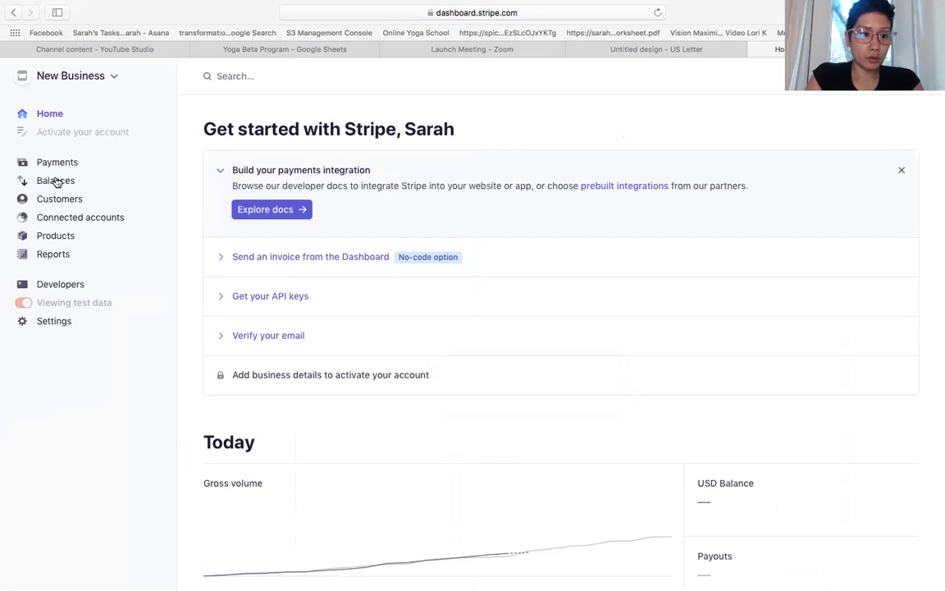
{"action": "left_click", "coordinate": [56, 322]}
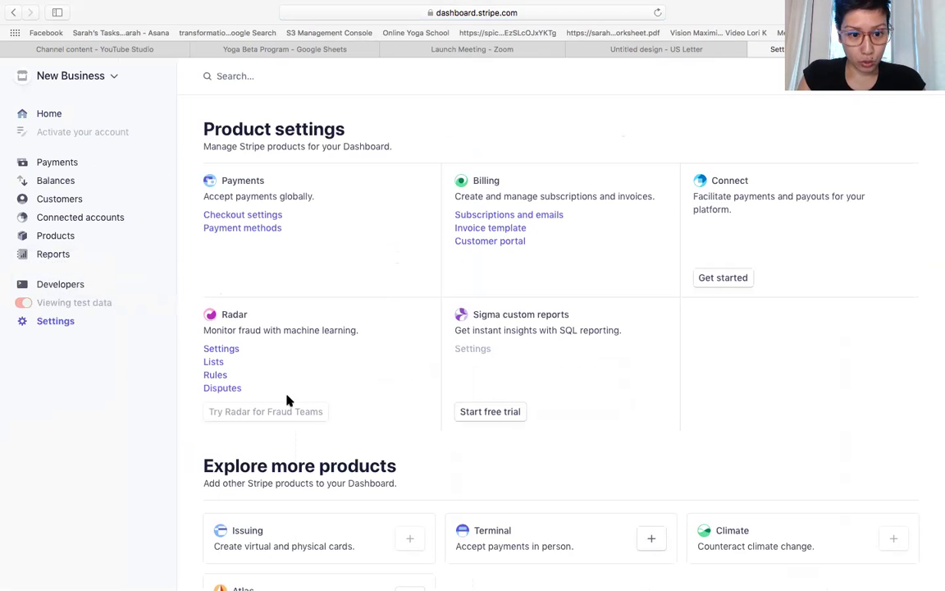
{"action": "scroll", "coordinate": [343, 348], "scroll_direction": "down", "scroll_amount": 1}
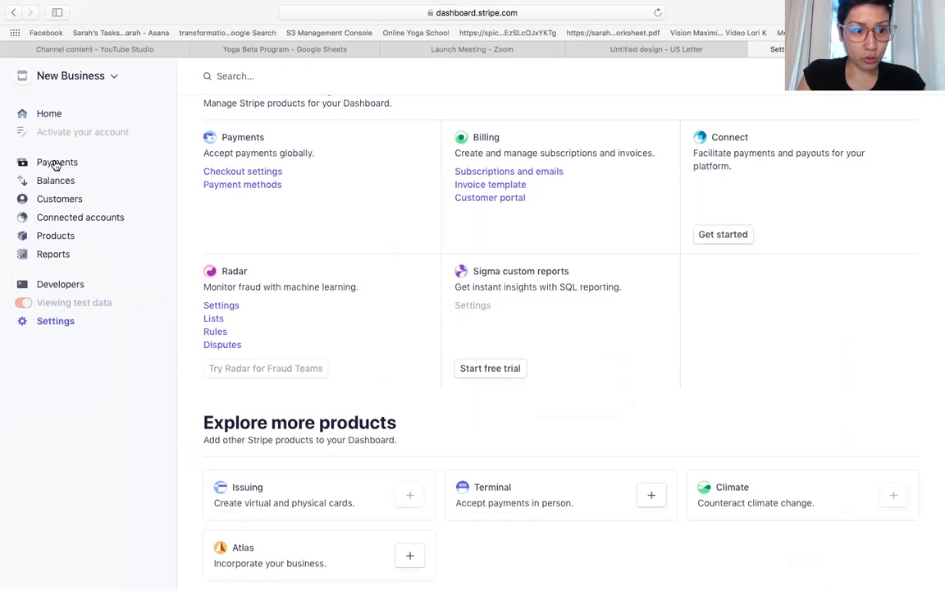
- Visit the Payments page, then return to the Home get-started checklist
{"action": "left_click", "coordinate": [55, 163]}
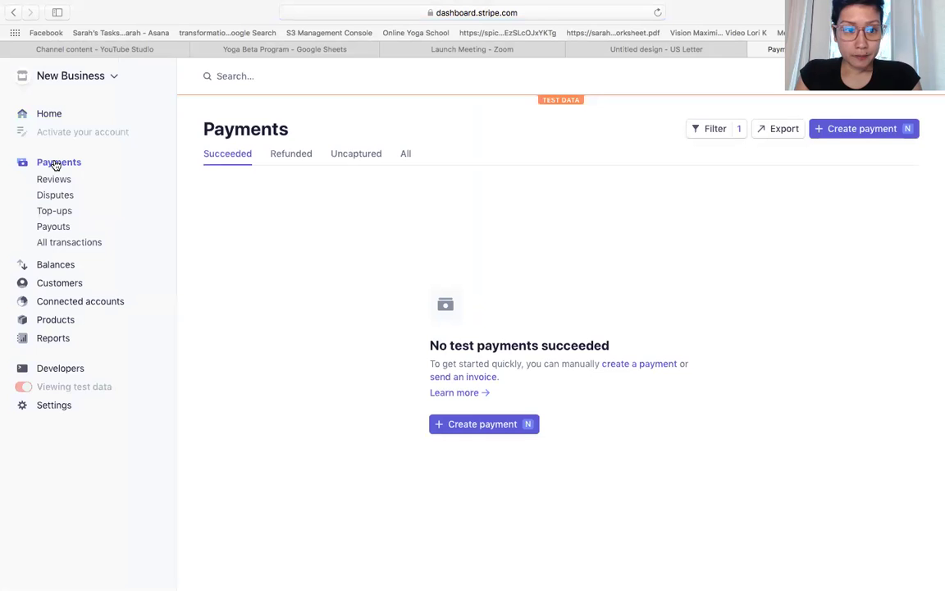
{"action": "left_click", "coordinate": [52, 114]}
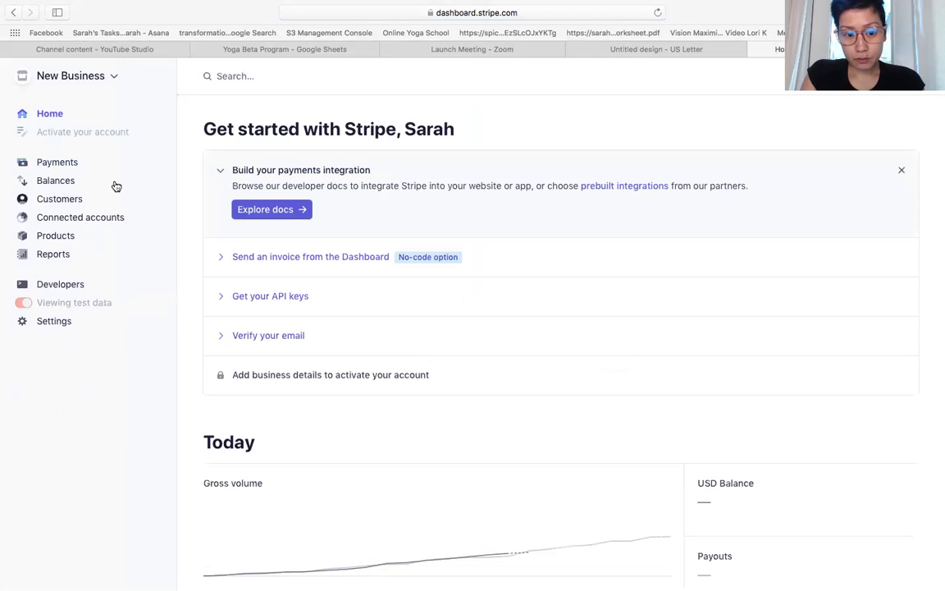
{"action": "mouse_move", "coordinate": [271, 377]}
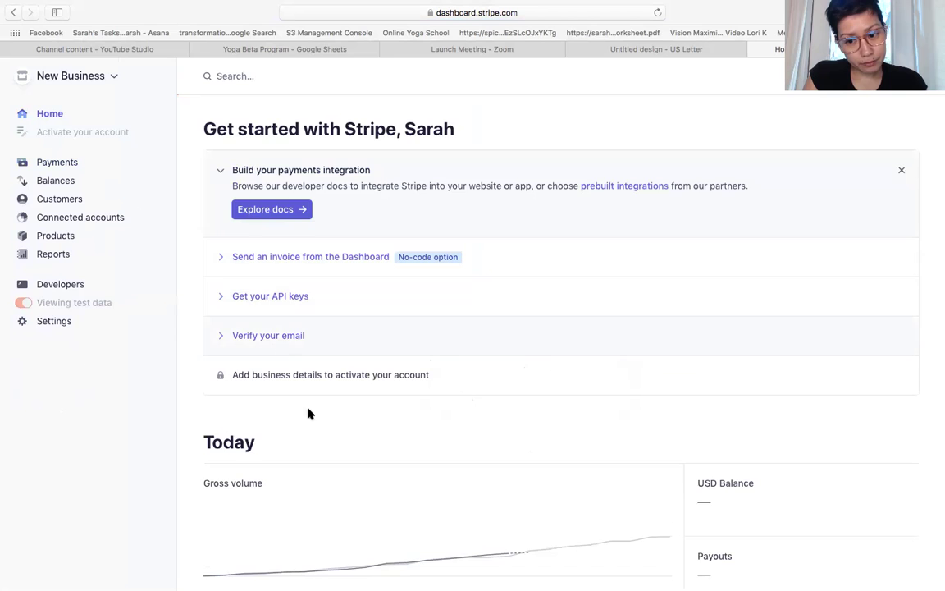
- Expand the Verify your email item, and briefly expand and collapse Get your API keys
{"action": "scroll", "coordinate": [308, 413], "scroll_direction": "down", "scroll_amount": 4}
{"action": "scroll", "coordinate": [322, 432], "scroll_direction": "up", "scroll_amount": 3}
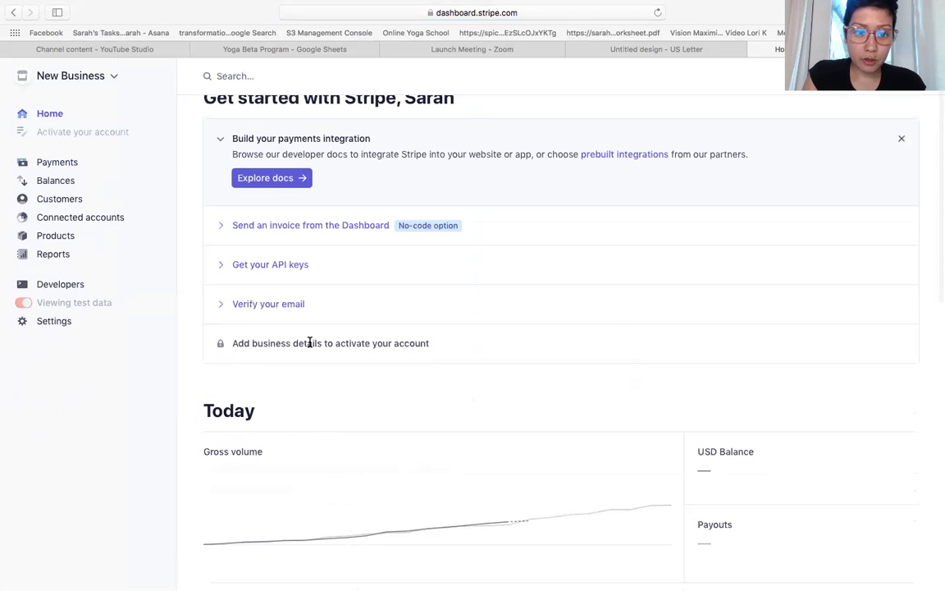
{"action": "left_click", "coordinate": [248, 304]}
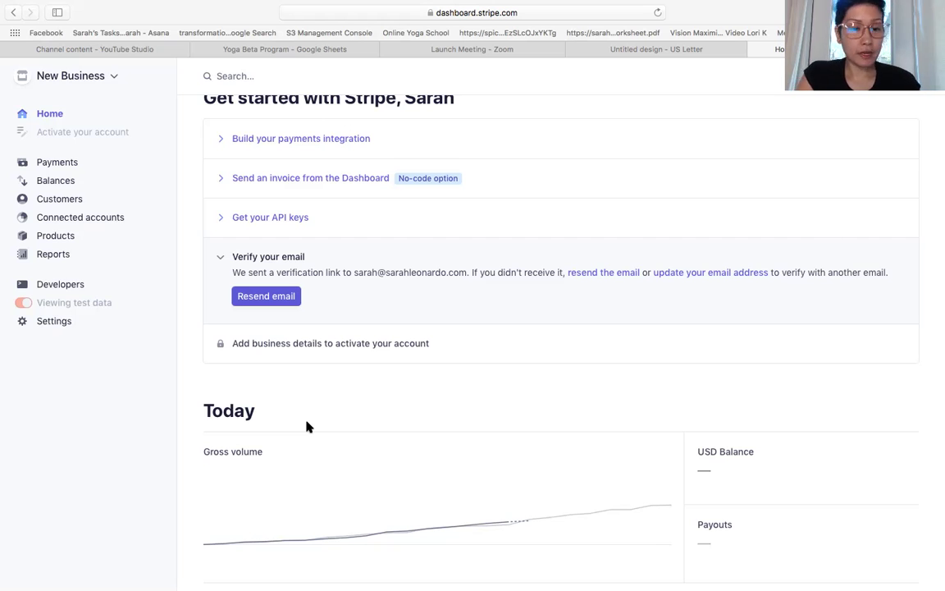
{"action": "mouse_move", "coordinate": [268, 342]}
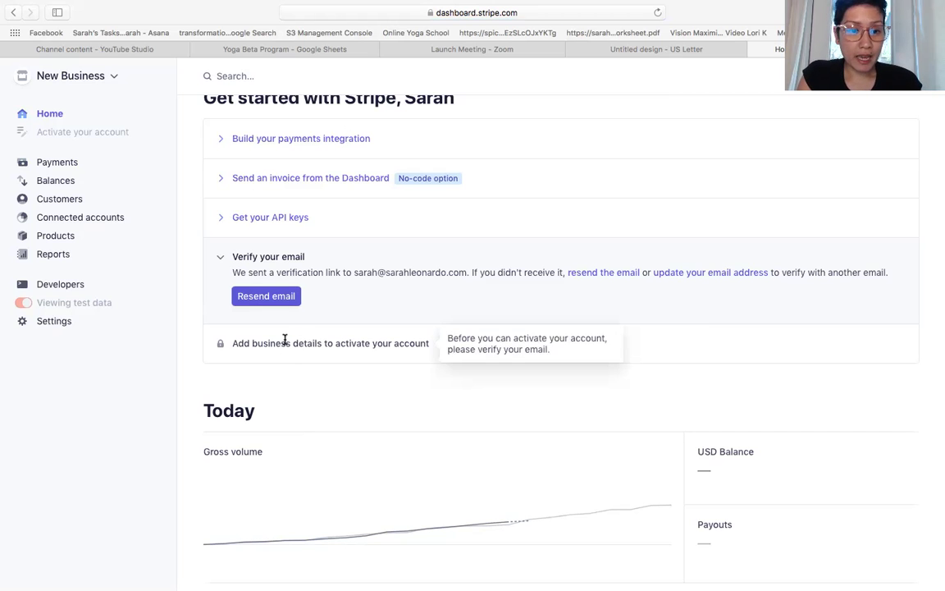
{"action": "left_click", "coordinate": [222, 217]}
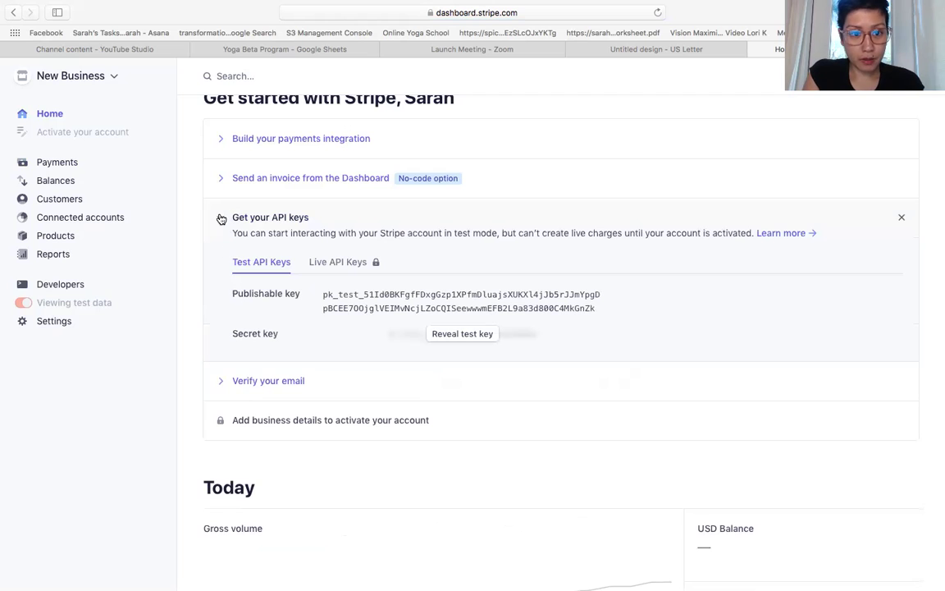
{"action": "left_click", "coordinate": [221, 219]}
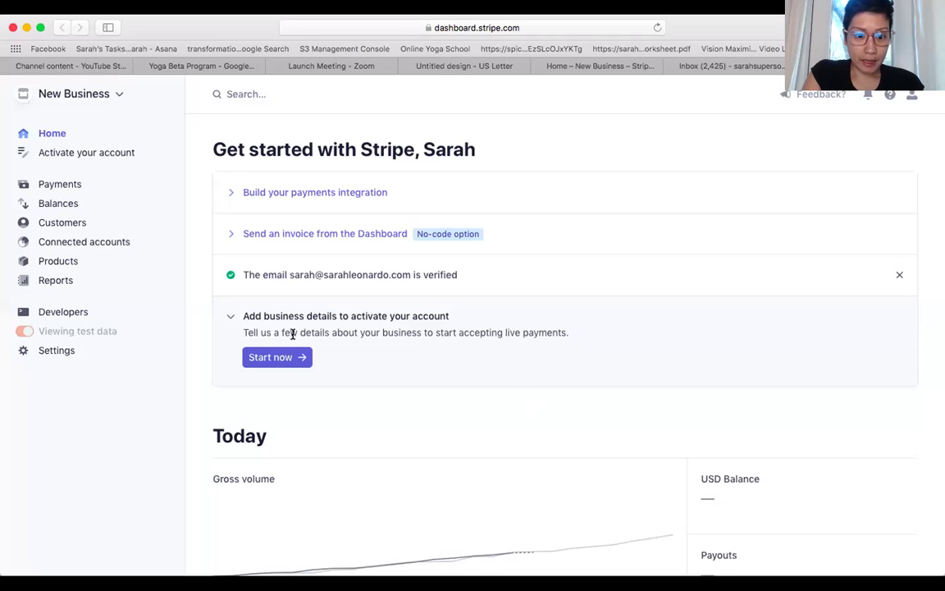
- Start the account activation form and scroll through its first section
{"action": "left_click", "coordinate": [281, 360]}
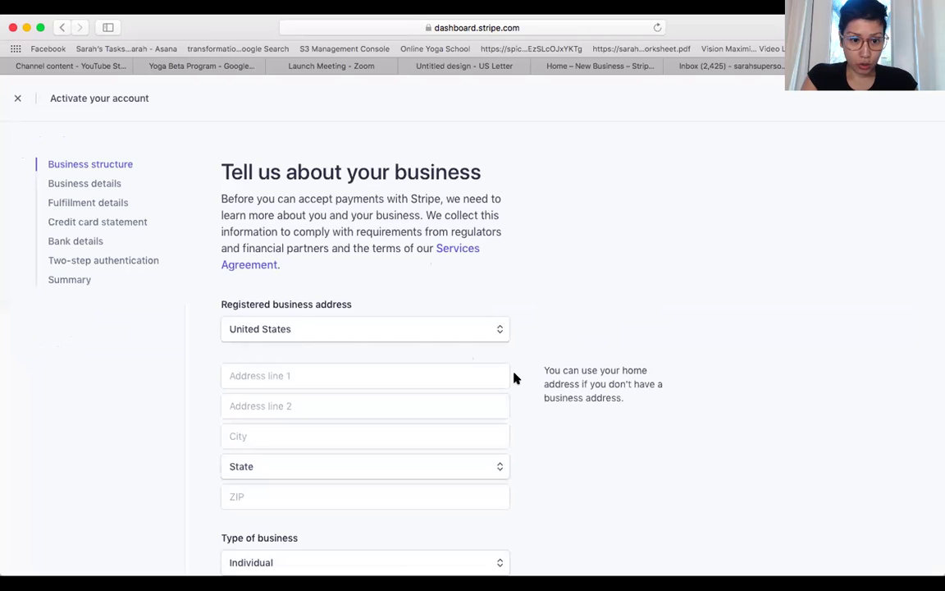
{"action": "scroll", "coordinate": [512, 377], "scroll_direction": "down", "scroll_amount": 2}
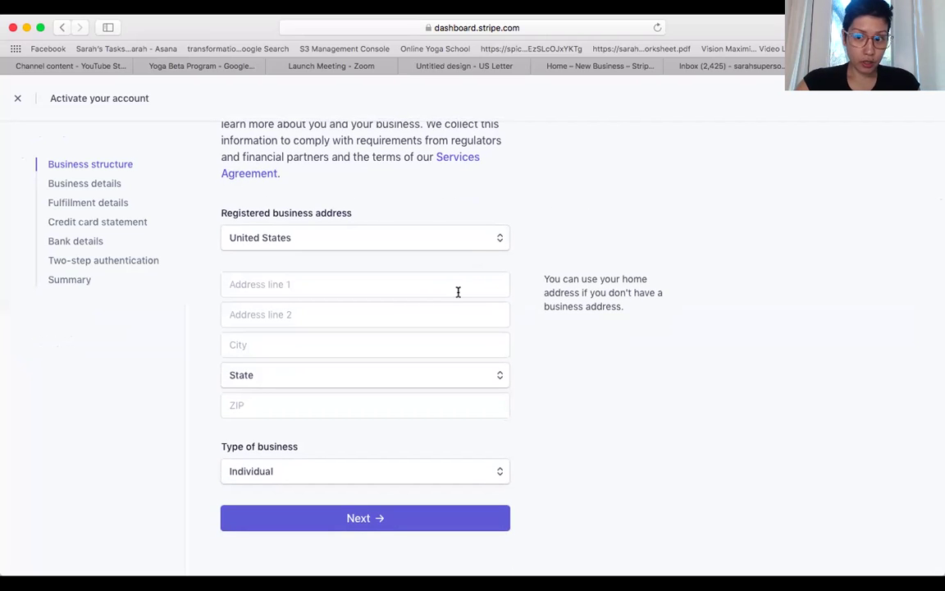
{"action": "scroll", "coordinate": [406, 363], "scroll_direction": "down", "scroll_amount": 1}
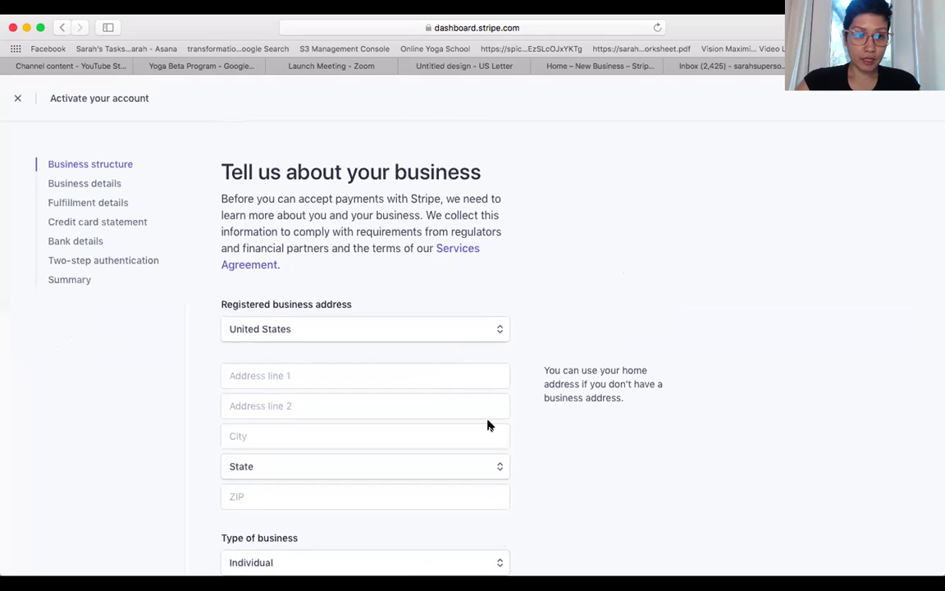
{"action": "scroll", "coordinate": [487, 425], "scroll_direction": "down", "scroll_amount": 2}
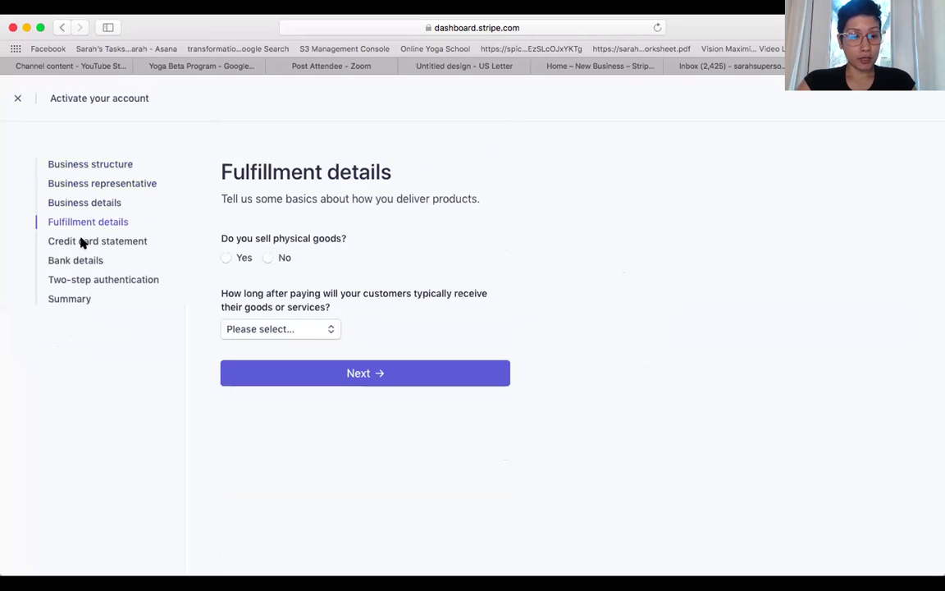
- Step through Credit card statement, Bank details and Two-step authentication to the Summary page
{"action": "left_click", "coordinate": [82, 242]}
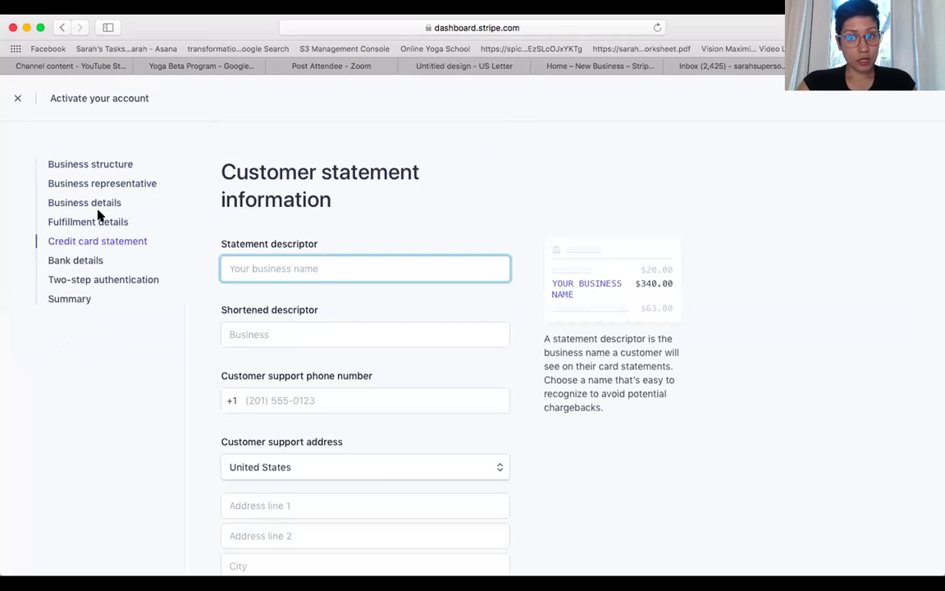
{"action": "left_click", "coordinate": [86, 259]}
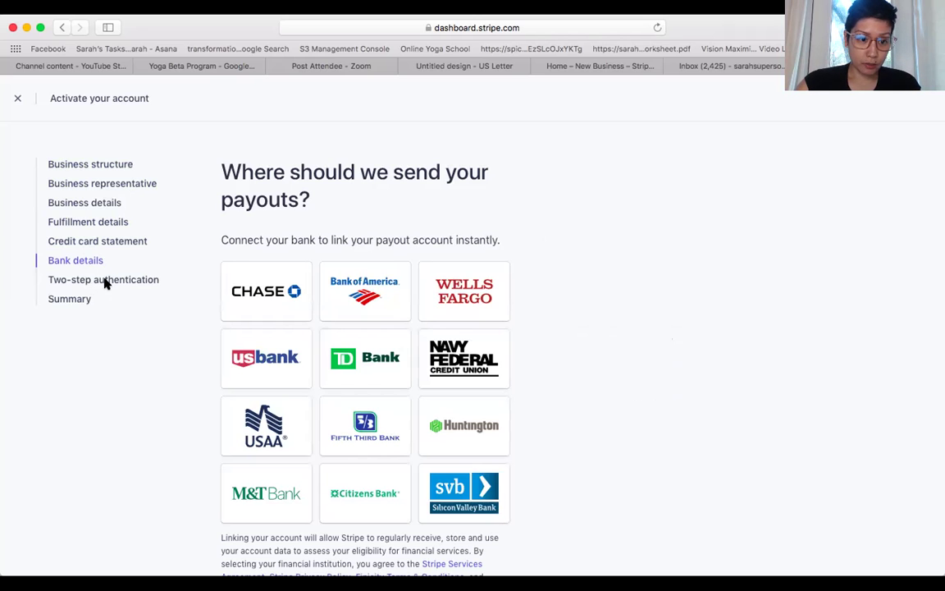
{"action": "left_click", "coordinate": [105, 282]}
{"action": "left_click", "coordinate": [71, 301]}
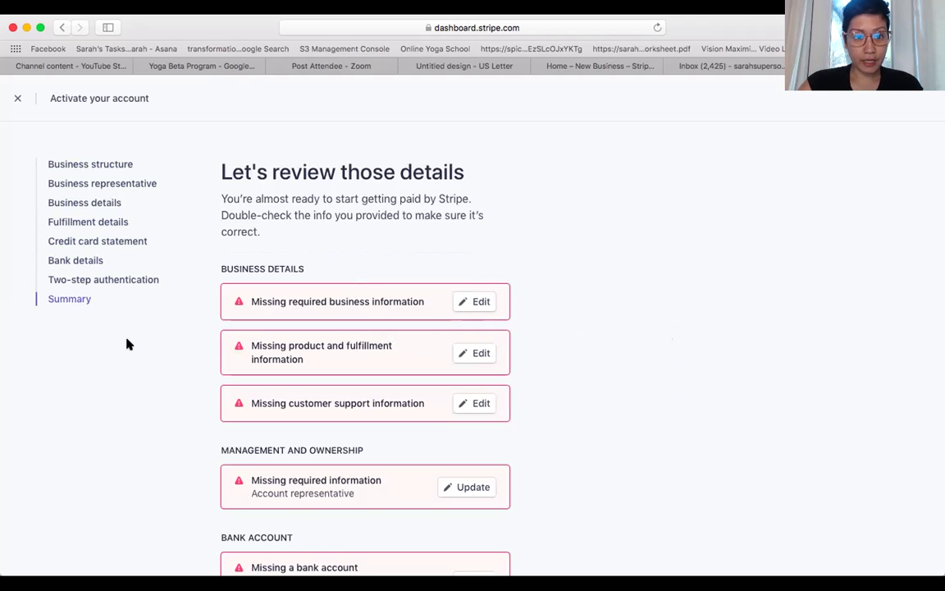
{"action": "scroll", "coordinate": [148, 385], "scroll_direction": "down", "scroll_amount": 1}
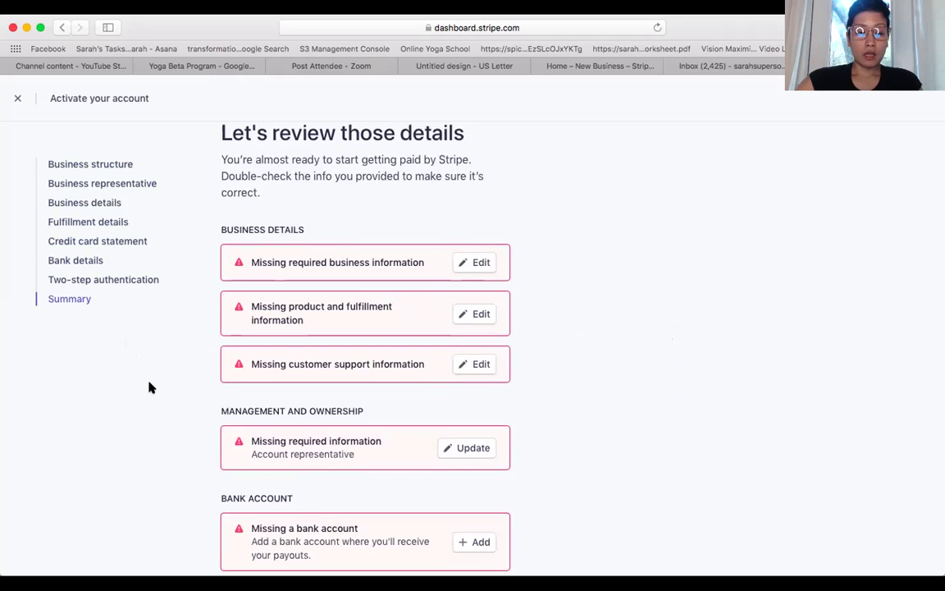
{"action": "scroll", "coordinate": [151, 387], "scroll_direction": "down", "scroll_amount": 3}
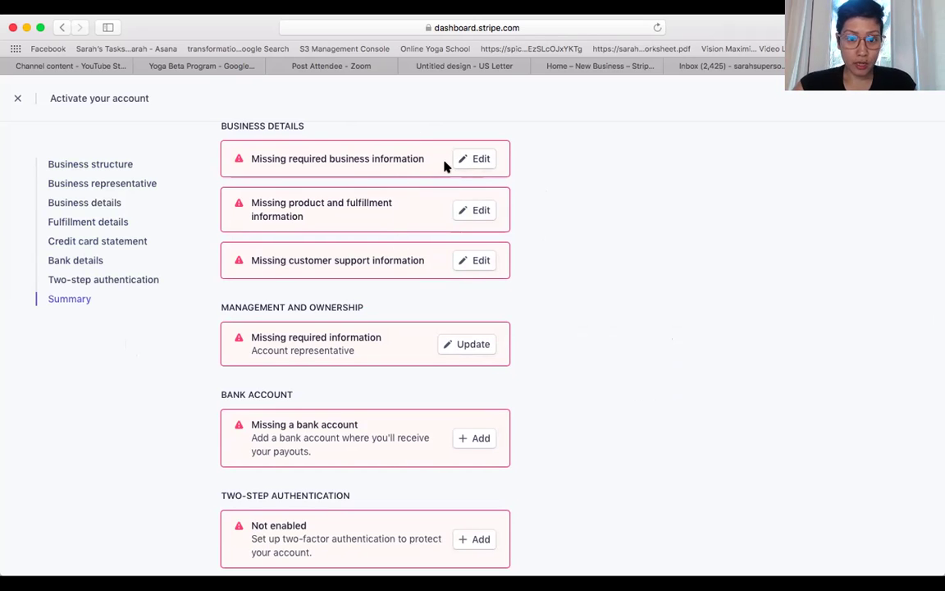
{"action": "scroll", "coordinate": [418, 160], "scroll_direction": "down", "scroll_amount": 1}
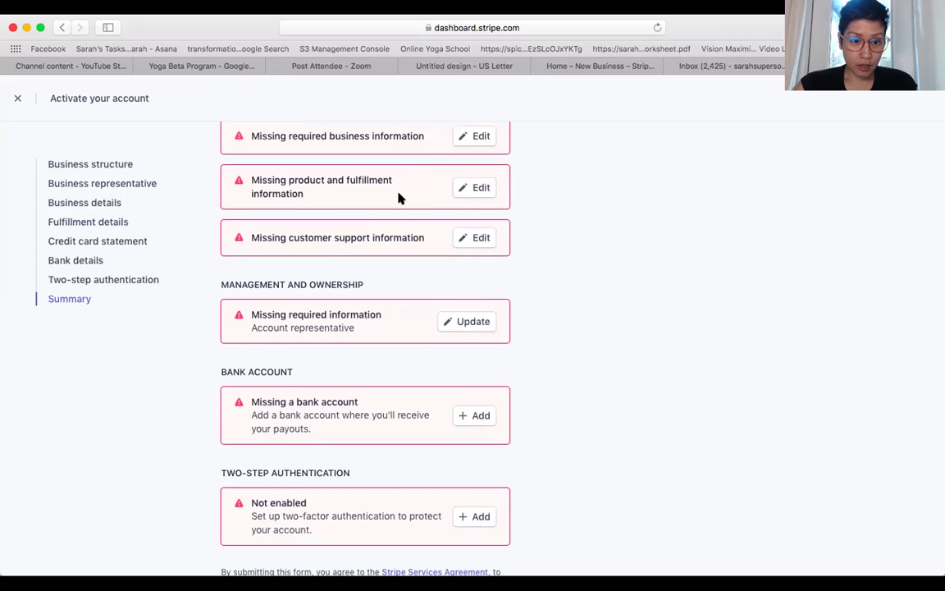
{"action": "scroll", "coordinate": [396, 196], "scroll_direction": "down", "scroll_amount": 1}
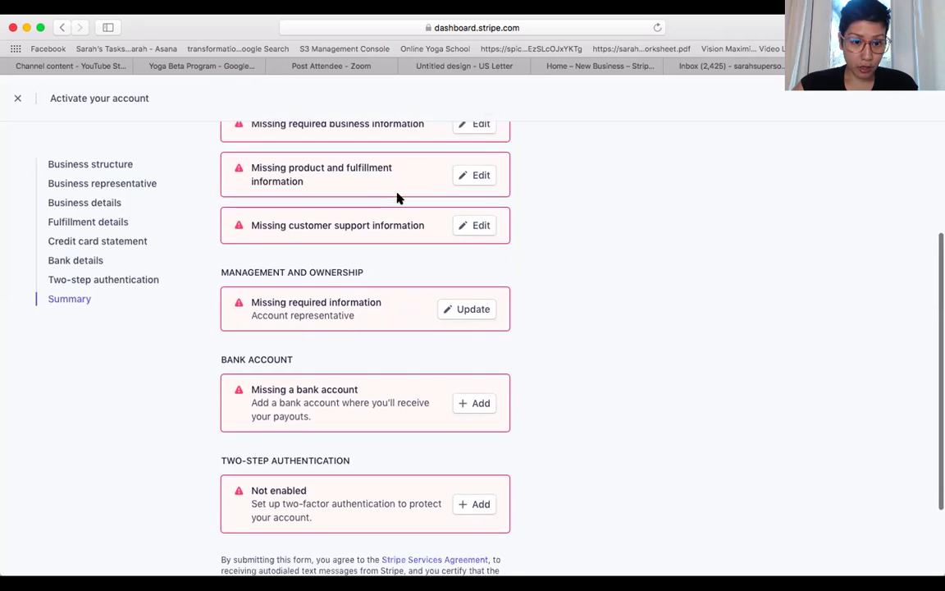
{"action": "scroll", "coordinate": [395, 181], "scroll_direction": "down", "scroll_amount": 1}
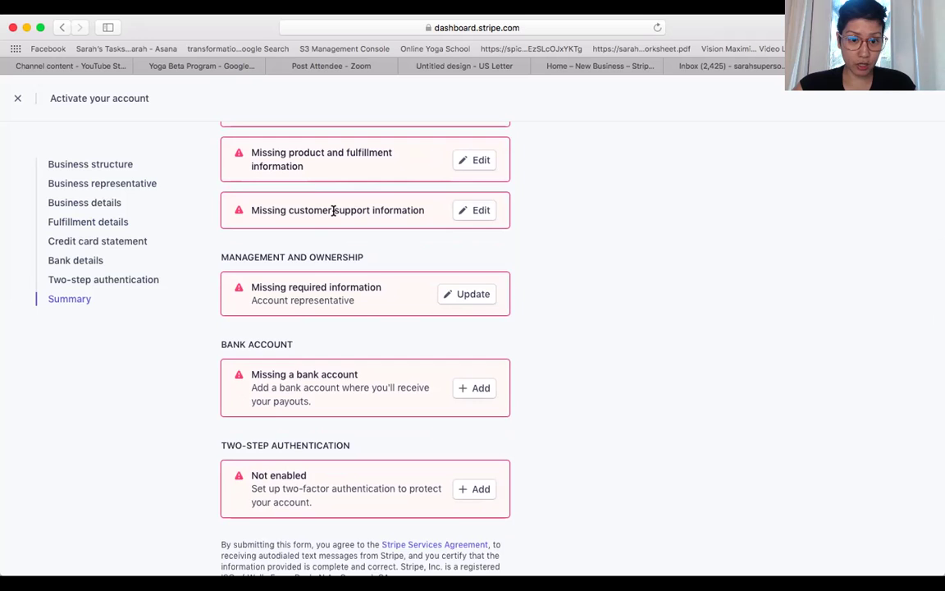
{"action": "scroll", "coordinate": [356, 222], "scroll_direction": "down", "scroll_amount": 1}
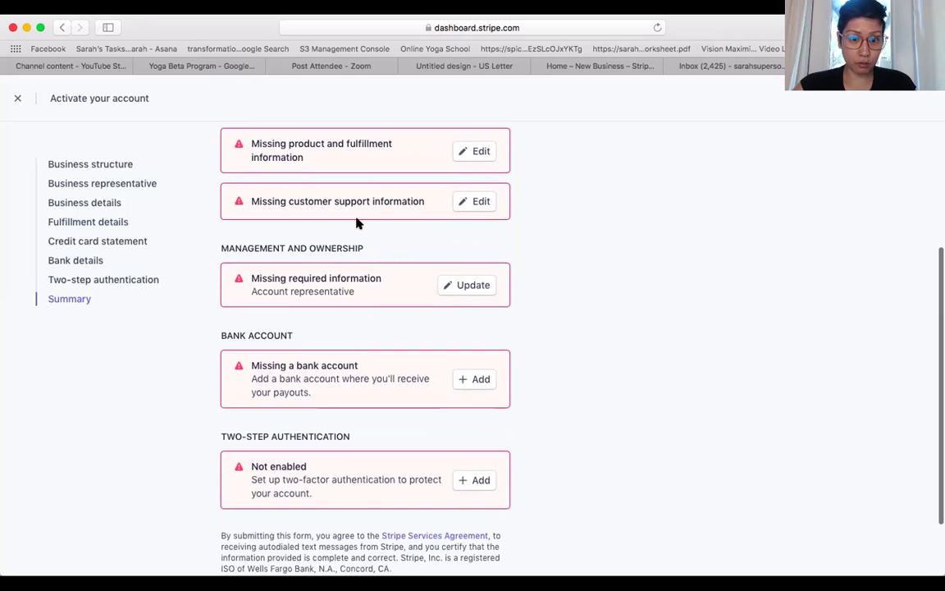
- Enter the yoga studio's business name as the customer statement descriptor
{"action": "left_click", "coordinate": [476, 203]}
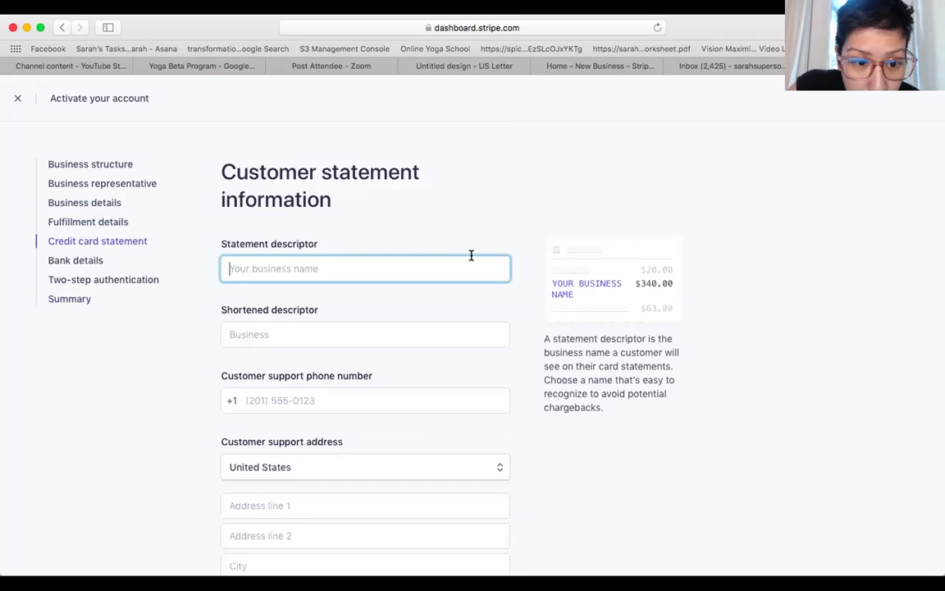
{"action": "scroll", "coordinate": [458, 352], "scroll_direction": "down", "scroll_amount": 3}
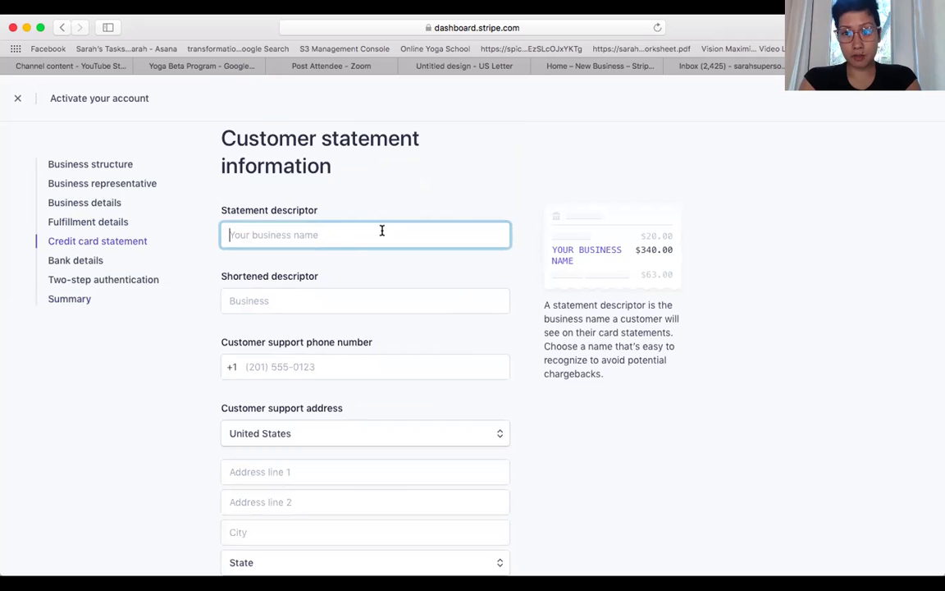
{"action": "type", "text": "Sara"}
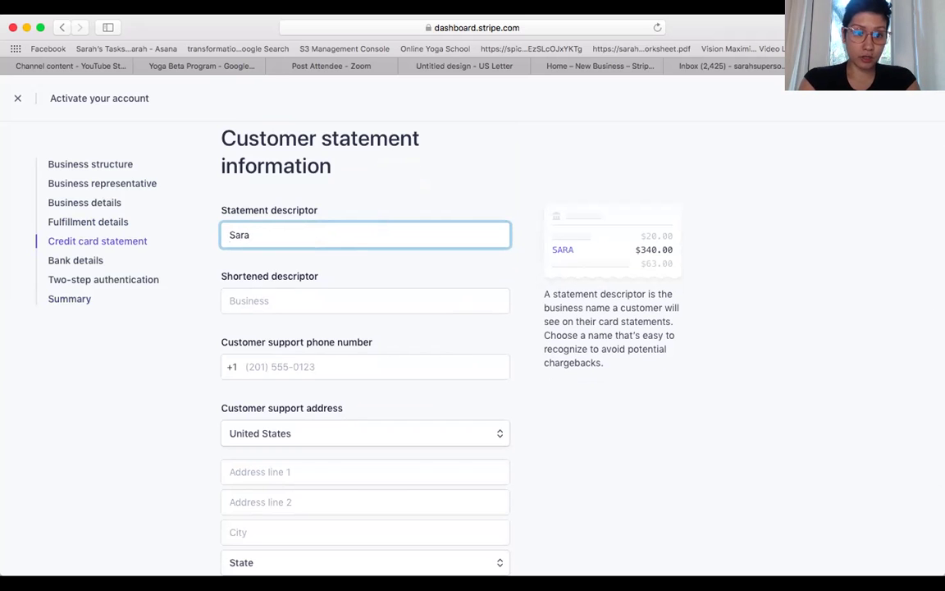
{"action": "type", "text": "h Yoga S"}
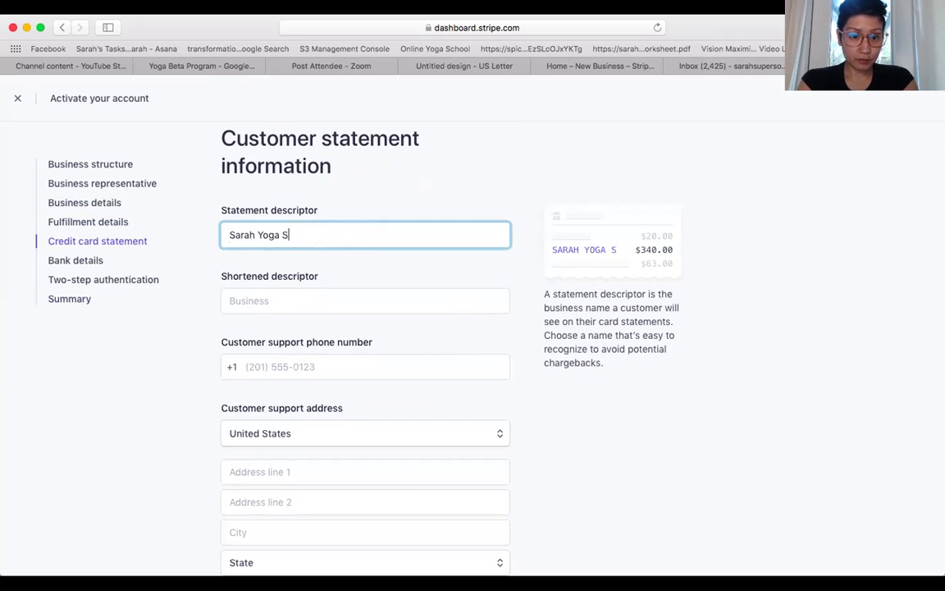
{"action": "type", "text": "tudio"}
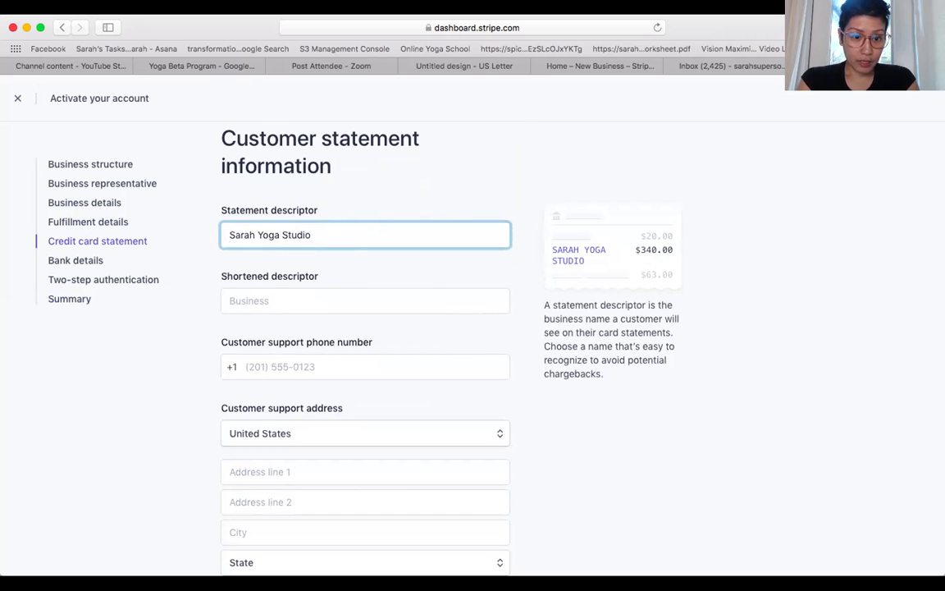
- Fill in the shortened statement descriptor, then rewrite it starting with 'ProgramYog'
{"action": "left_click", "coordinate": [357, 303]}
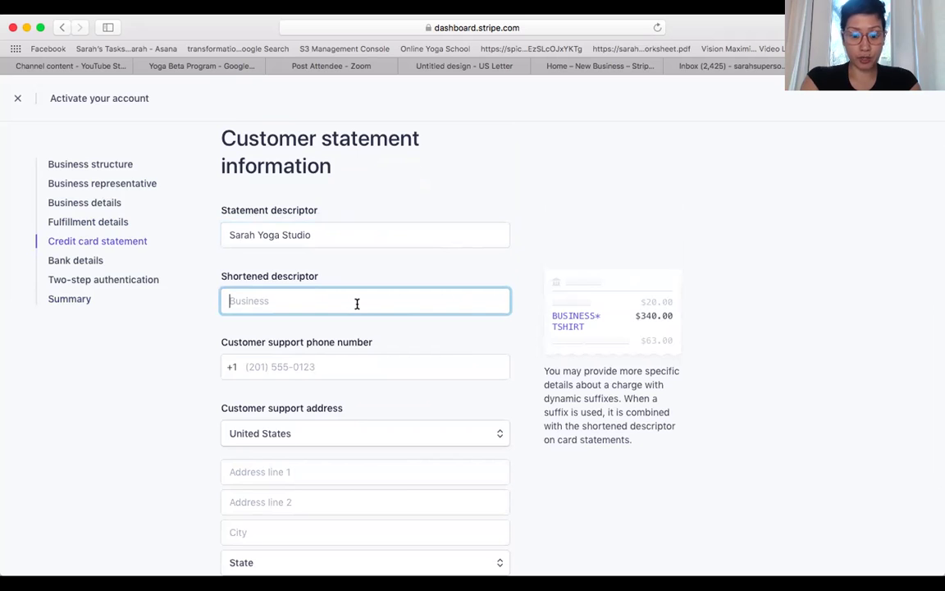
{"action": "type", "text": "Sarah"}
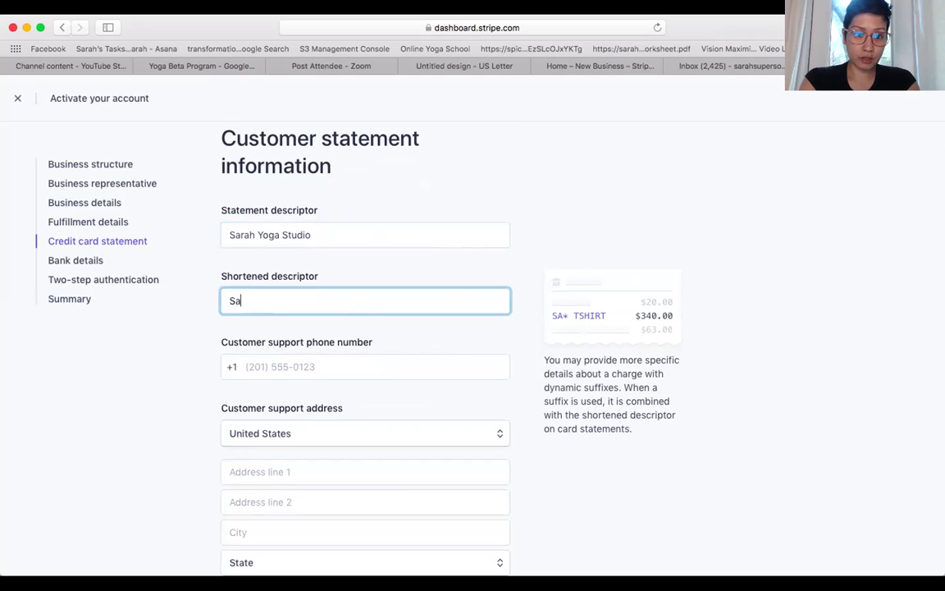
{"action": "key", "text": "BackSpace"}
{"action": "type", "text": "'s"}
{"action": "key", "text": "BackSpace"}
{"action": "key", "text": "BackSpace"}
{"action": "type", "text": "'s"}
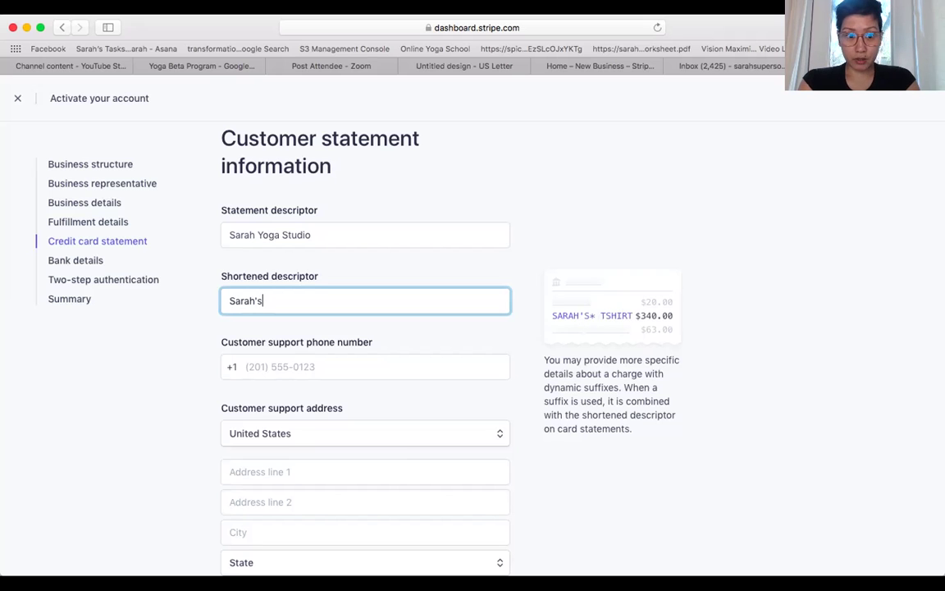
{"action": "type", "text": " An"}
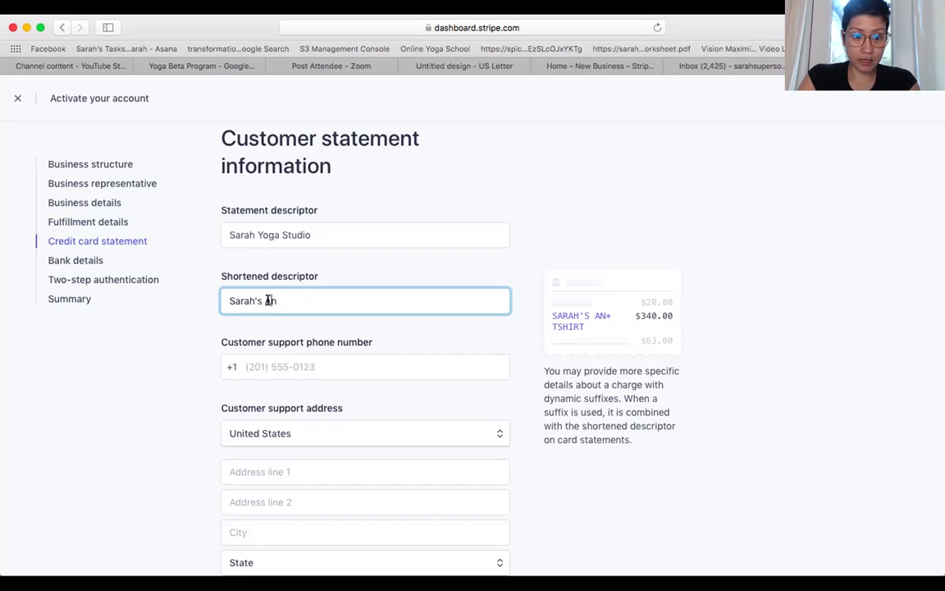
{"action": "left_click_drag", "start_coordinate": [287, 300], "coordinate": [217, 299]}
{"action": "key", "text": "BackSpace"}
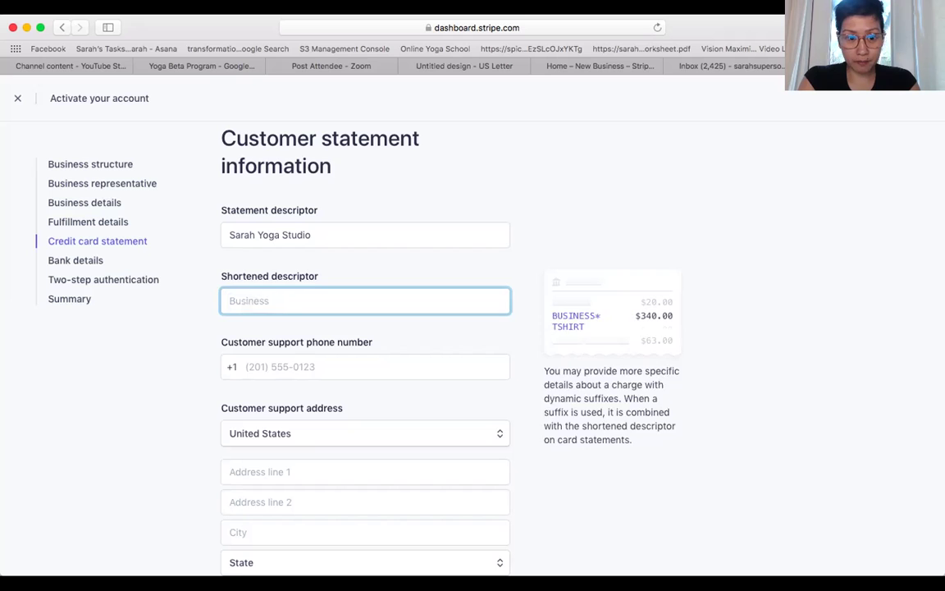
{"action": "type", "text": "Pr"}
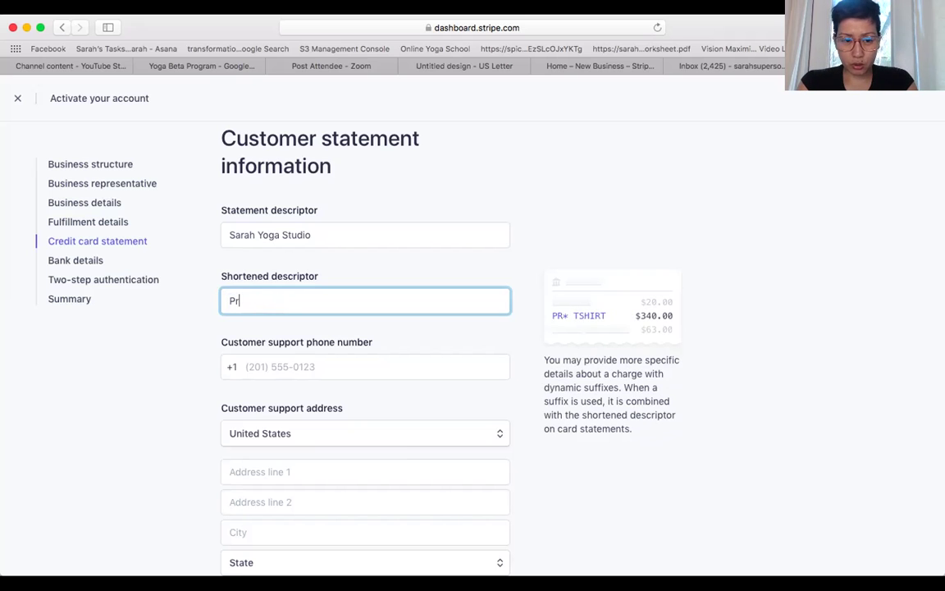
{"action": "type", "text": "ogram"}
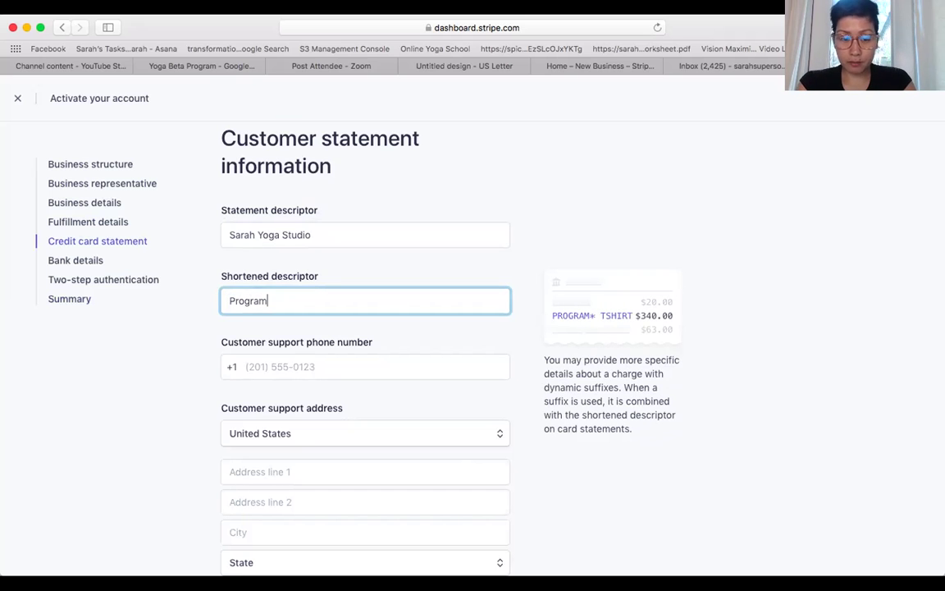
{"action": "type", "text": "Yog"}
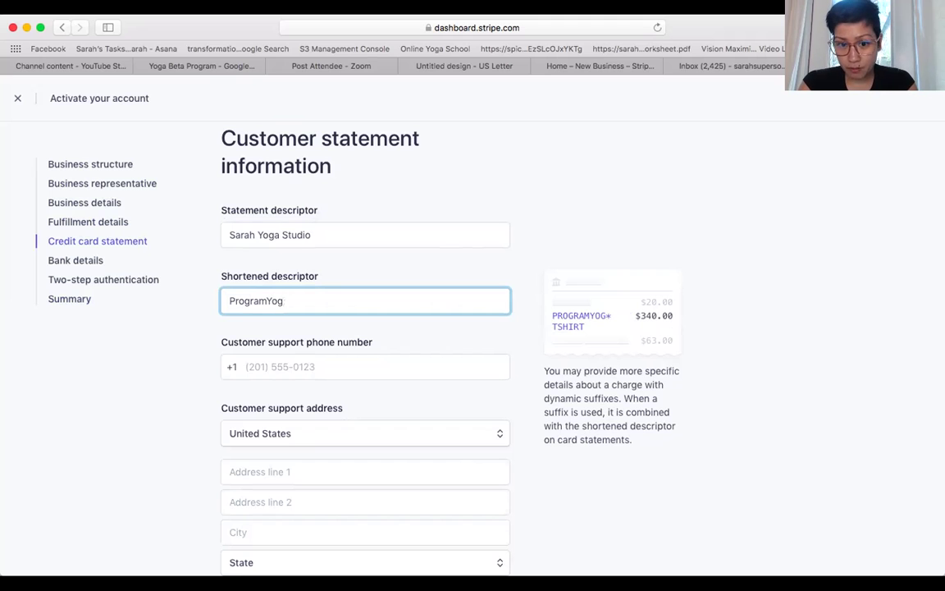
{"action": "key", "text": "BackSpace"}
{"action": "key", "text": "BackSpace"}
{"action": "key", "text": "BackSpace"}
{"action": "key", "text": "BackSpace"}
{"action": "key", "text": "BackSpace"}
{"action": "key", "text": "BackSpace"}
{"action": "key", "text": "BackSpace"}
{"action": "key", "text": "BackSpace"}
{"action": "key", "text": "BackSpace"}
{"action": "key", "text": "BackSpace"}
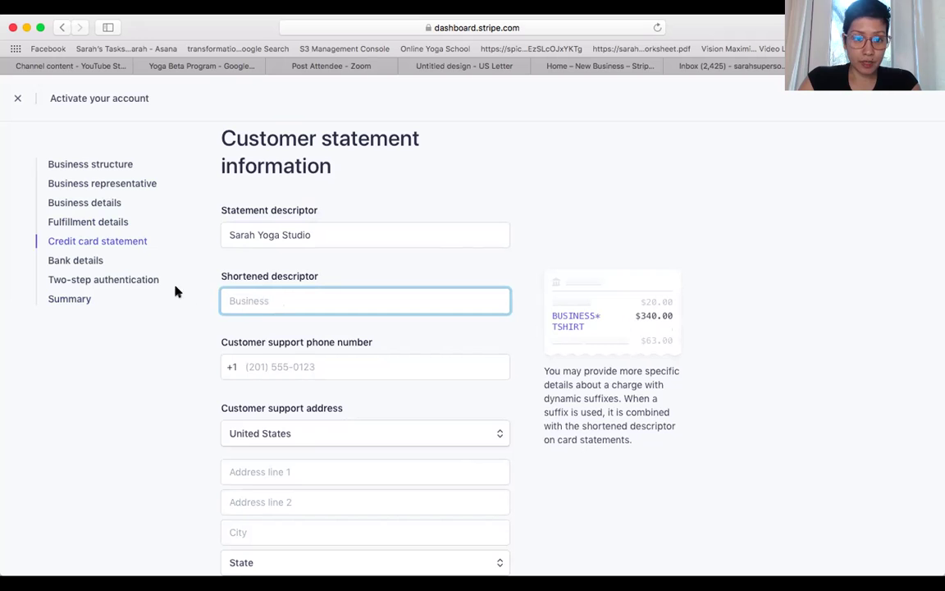
- Scroll through the rest of the statement form and head to the Summary step
{"action": "scroll", "coordinate": [268, 376], "scroll_direction": "down", "scroll_amount": 1}
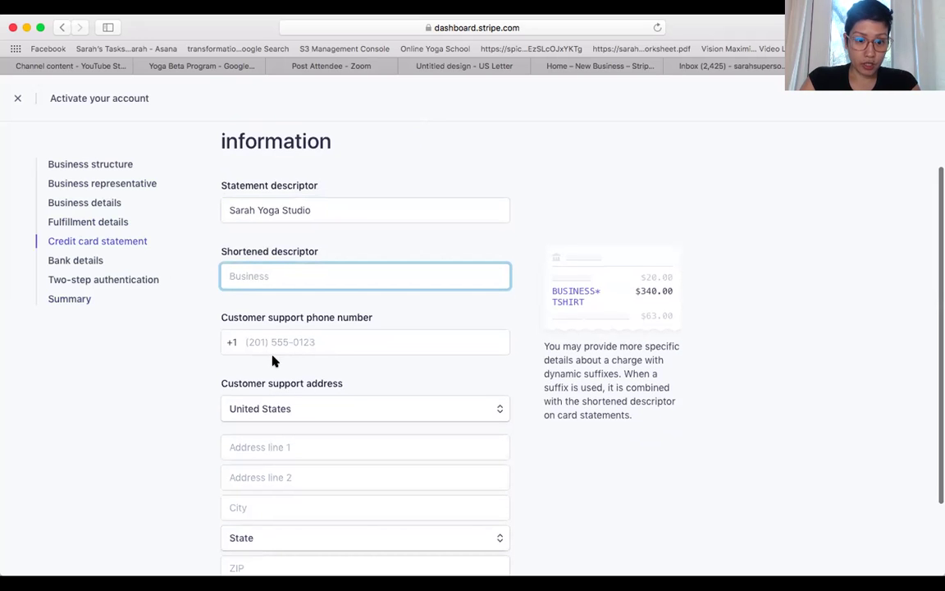
{"action": "scroll", "coordinate": [262, 391], "scroll_direction": "down", "scroll_amount": 3}
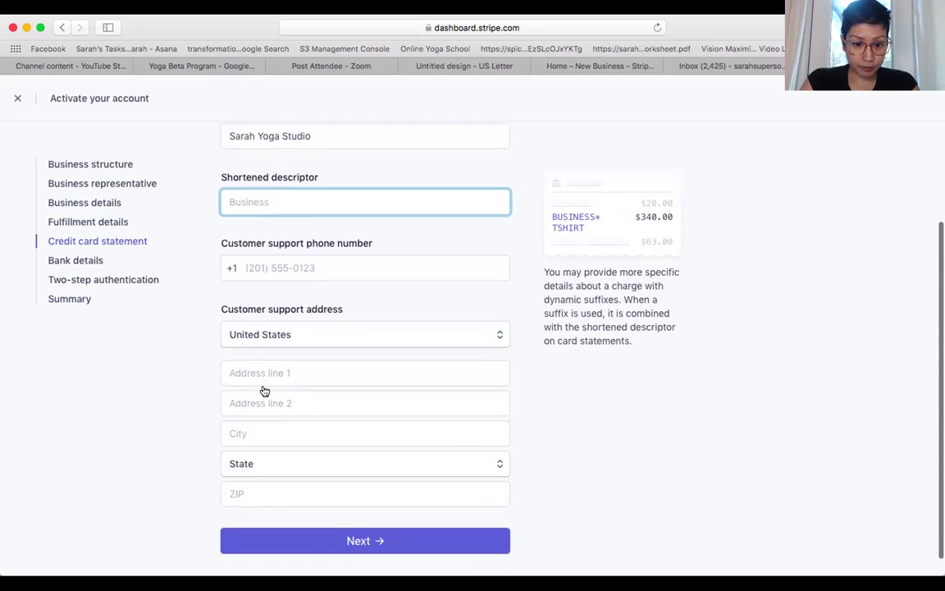
{"action": "scroll", "coordinate": [264, 390], "scroll_direction": "down", "scroll_amount": 1}
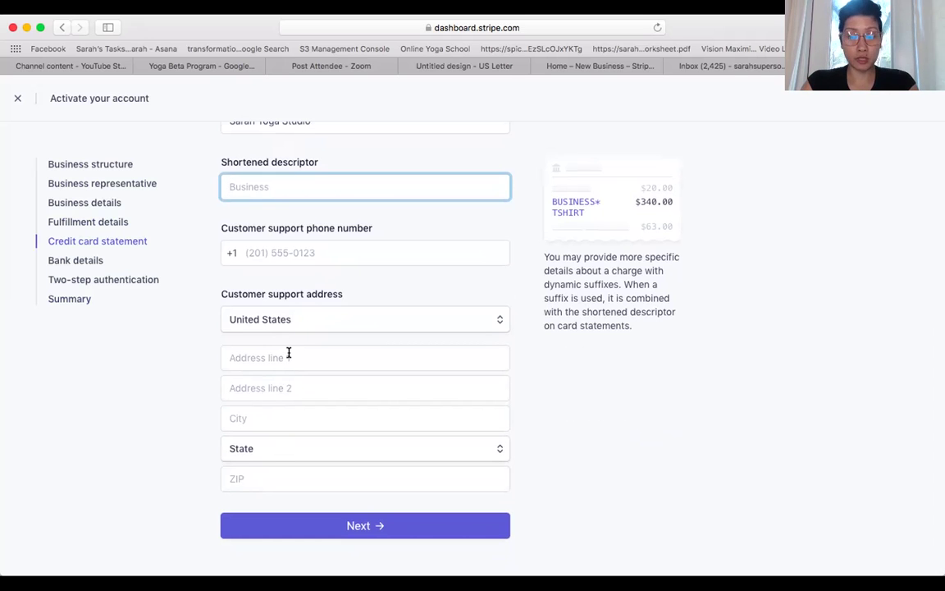
{"action": "scroll", "coordinate": [288, 353], "scroll_direction": "up", "scroll_amount": 6}
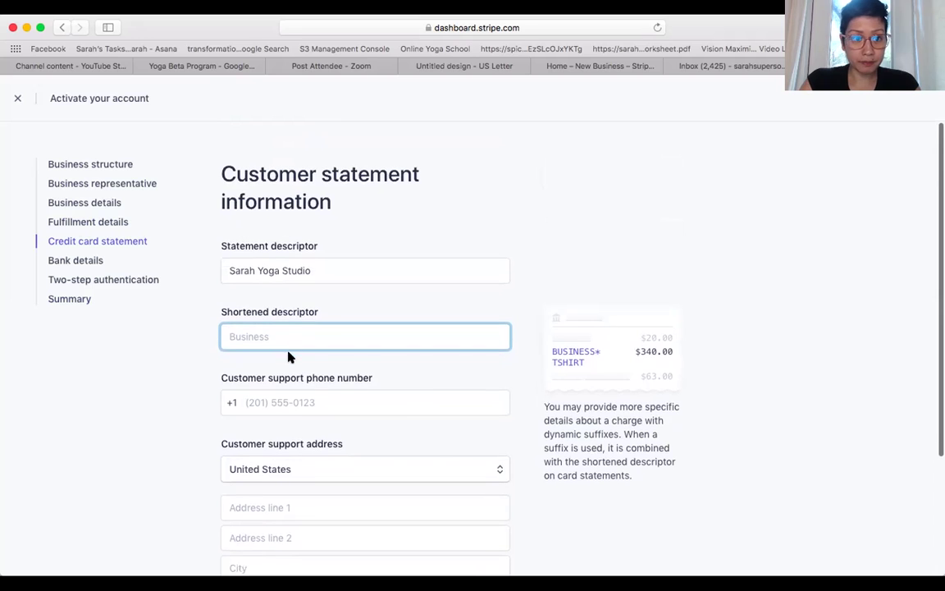
{"action": "left_click", "coordinate": [71, 300]}
- Discard the unsaved descriptor changes and scroll through the Summary's missing-item list
{"action": "left_click", "coordinate": [596, 304]}
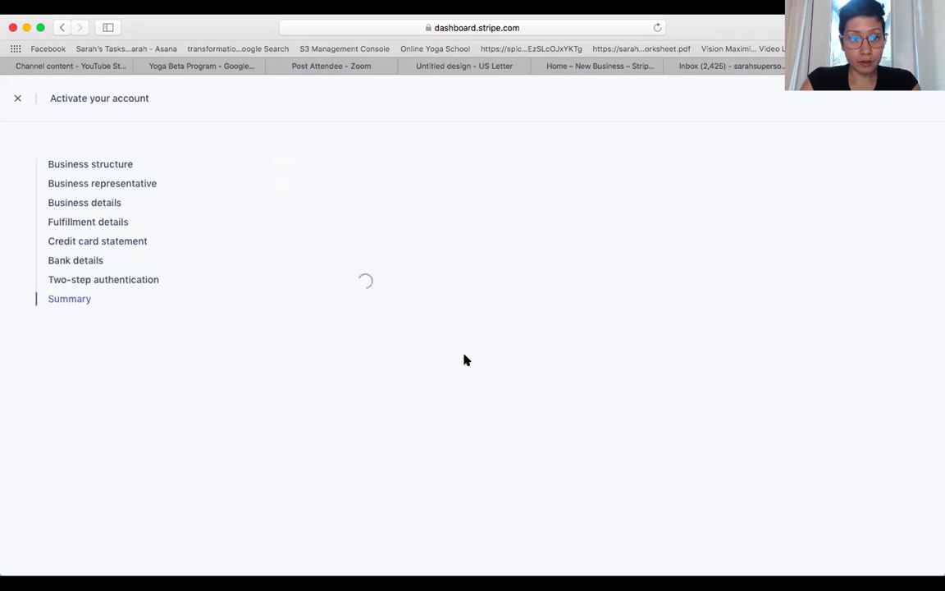
{"action": "scroll", "coordinate": [528, 381], "scroll_direction": "down", "scroll_amount": 3}
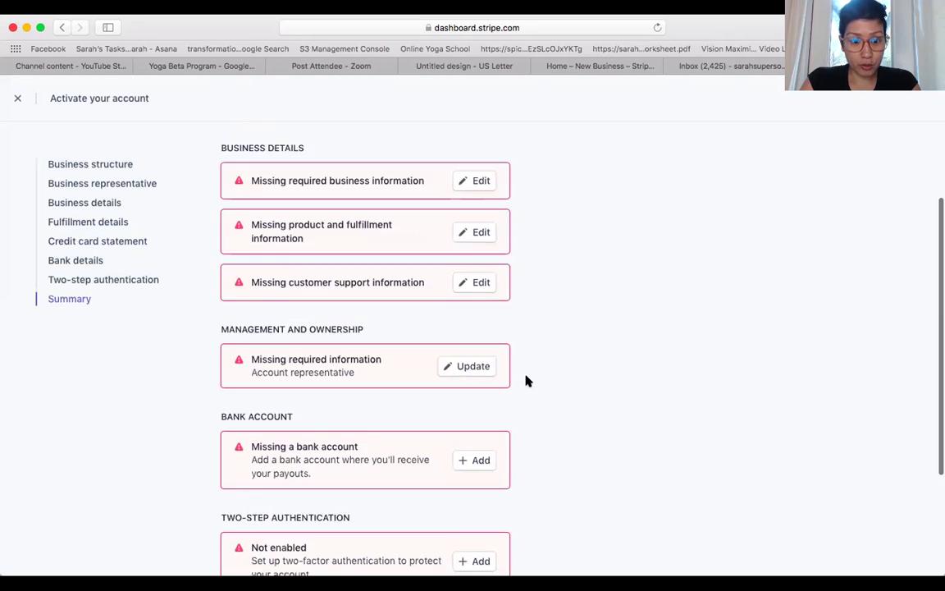
{"action": "scroll", "coordinate": [528, 381], "scroll_direction": "down", "scroll_amount": 2}
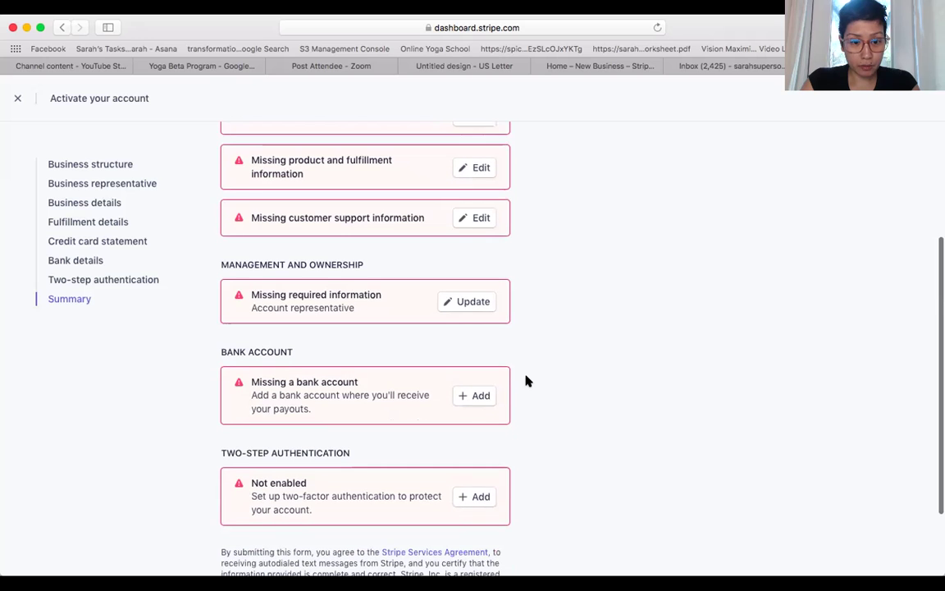
{"action": "scroll", "coordinate": [528, 381], "scroll_direction": "down", "scroll_amount": 1}
{"action": "scroll", "coordinate": [527, 381], "scroll_direction": "down", "scroll_amount": 1}
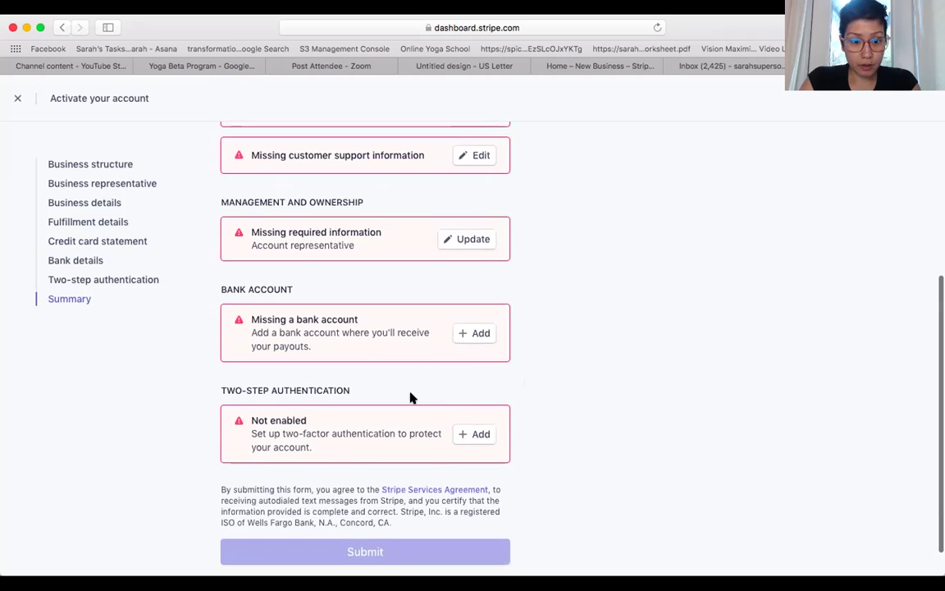
{"action": "scroll", "coordinate": [412, 397], "scroll_direction": "down", "scroll_amount": 1}
{"action": "scroll", "coordinate": [412, 398], "scroll_direction": "up", "scroll_amount": 1}
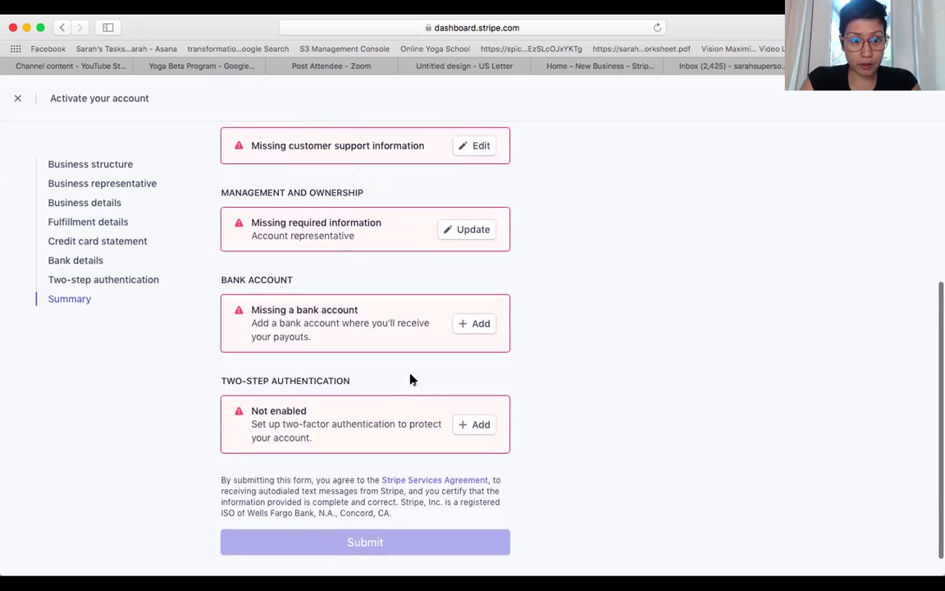
- Open the missing Account representative information and look through it
{"action": "left_click", "coordinate": [462, 233]}
{"action": "scroll", "coordinate": [460, 322], "scroll_direction": "down", "scroll_amount": 4}
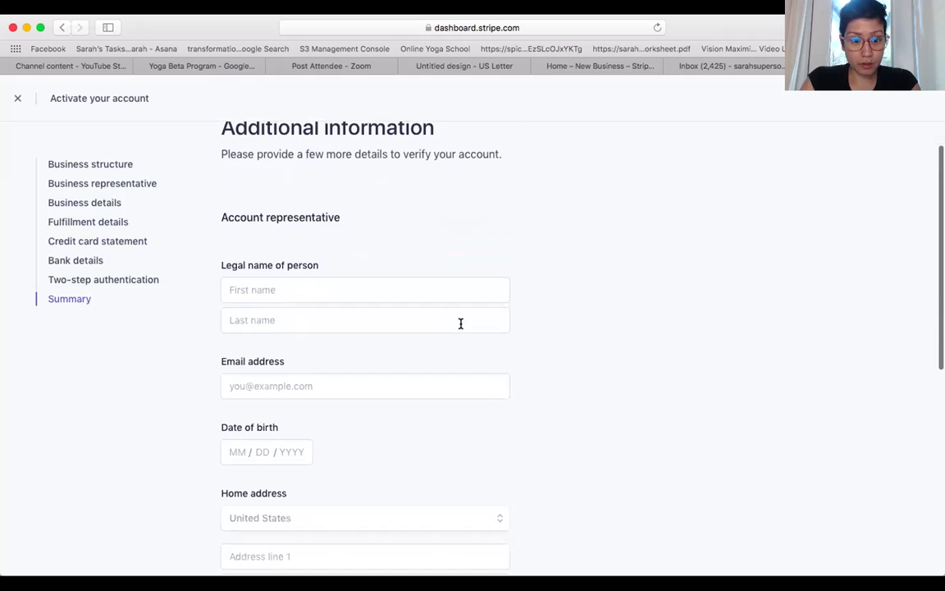
{"action": "scroll", "coordinate": [460, 328], "scroll_direction": "down", "scroll_amount": 6}
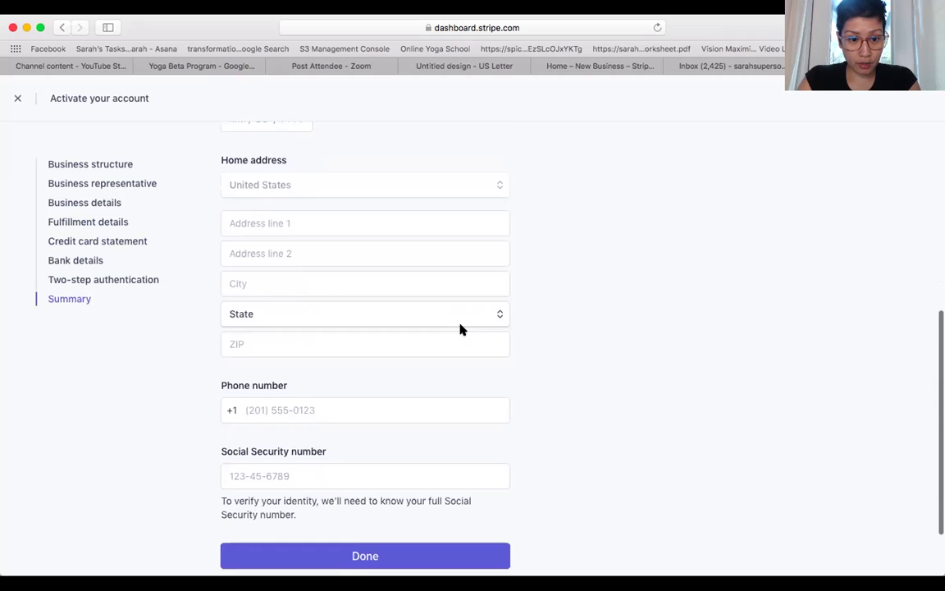
{"action": "scroll", "coordinate": [461, 323], "scroll_direction": "up", "scroll_amount": 10}
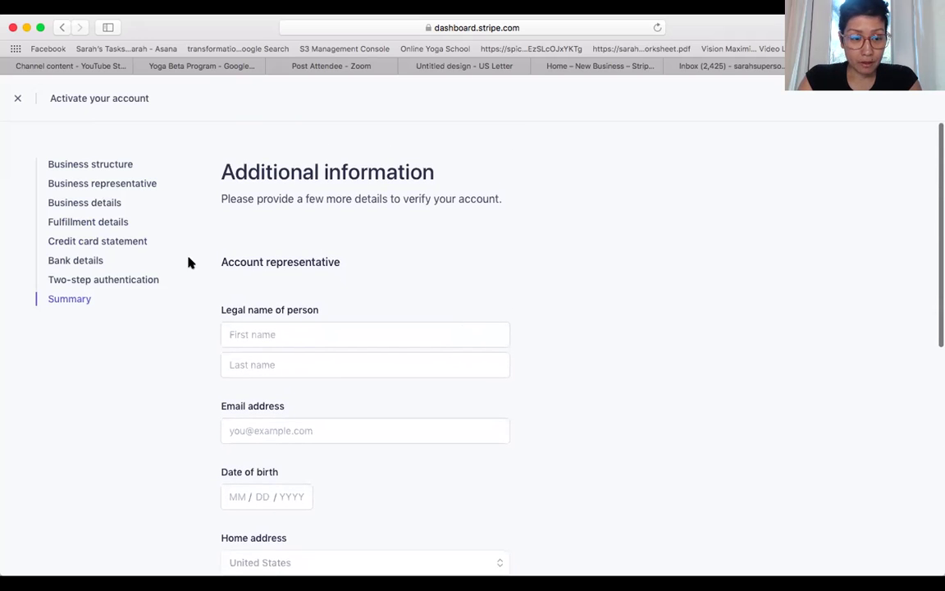
- Move through Business structure and Business representative to the Business details step
{"action": "left_click", "coordinate": [112, 164]}
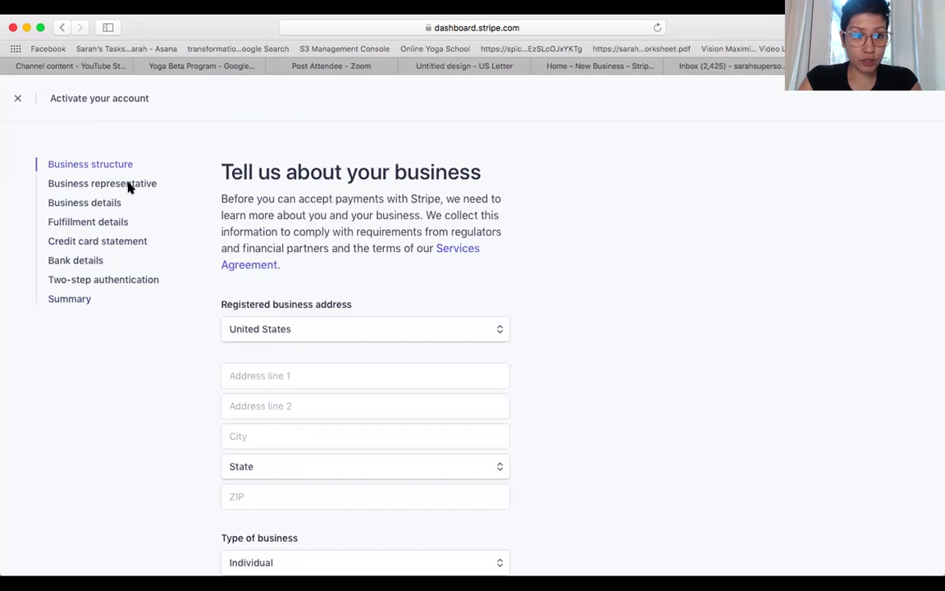
{"action": "left_click", "coordinate": [129, 186]}
{"action": "scroll", "coordinate": [206, 292], "scroll_direction": "down", "scroll_amount": 3}
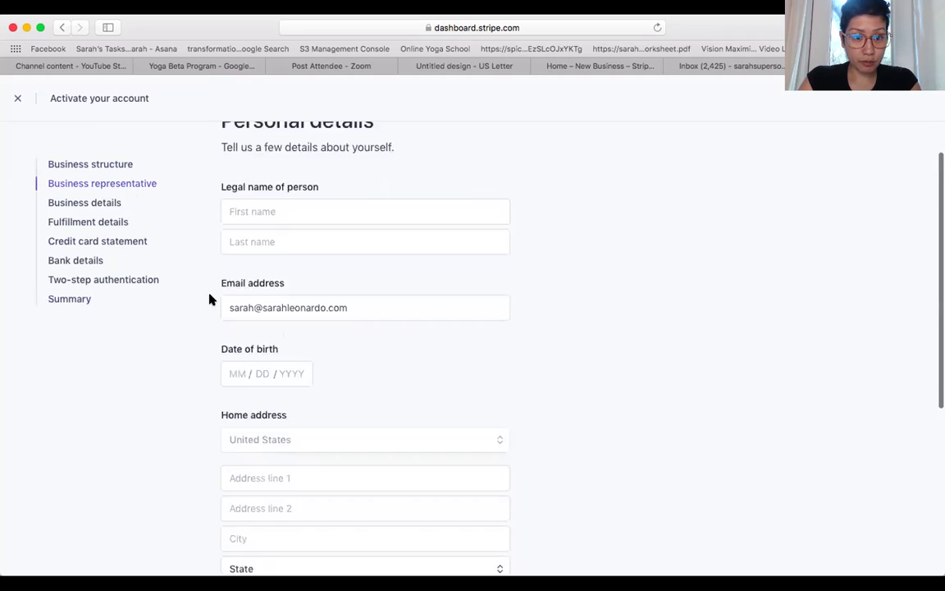
{"action": "scroll", "coordinate": [226, 288], "scroll_direction": "down", "scroll_amount": 5}
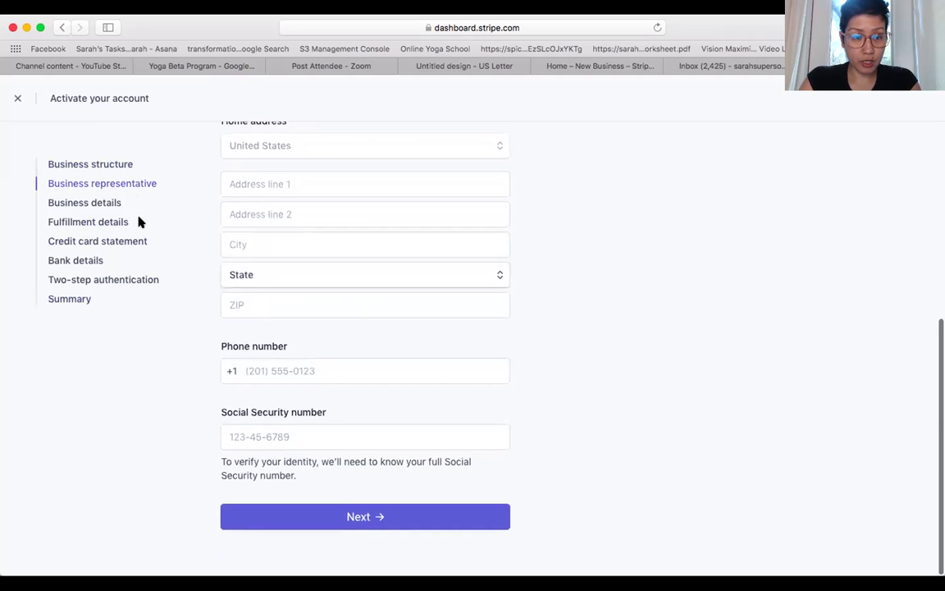
{"action": "left_click", "coordinate": [109, 203]}
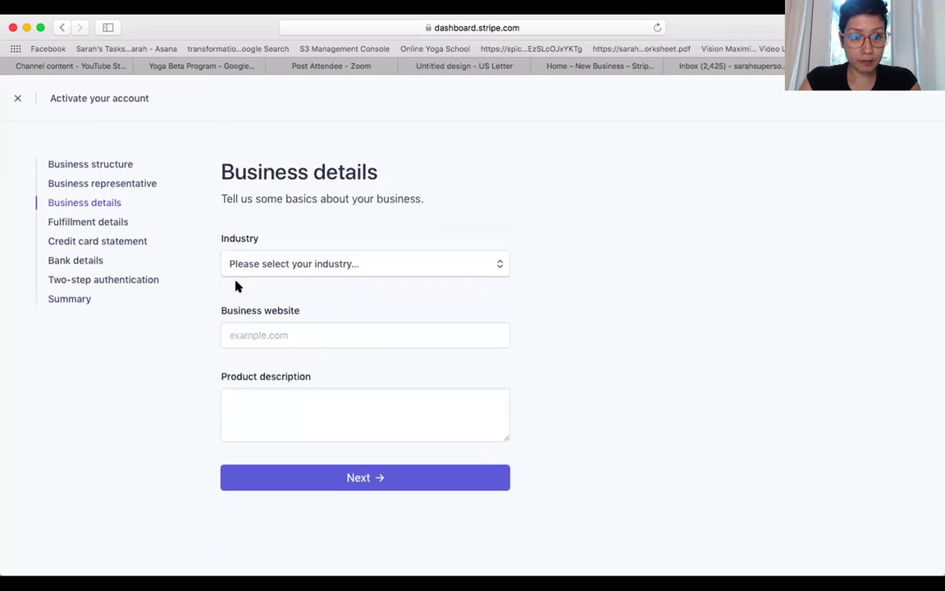
- Choose Consulting services as the industry after searches for 'YOga' and 'Fitnes' find nothing
{"action": "left_click", "coordinate": [289, 265]}
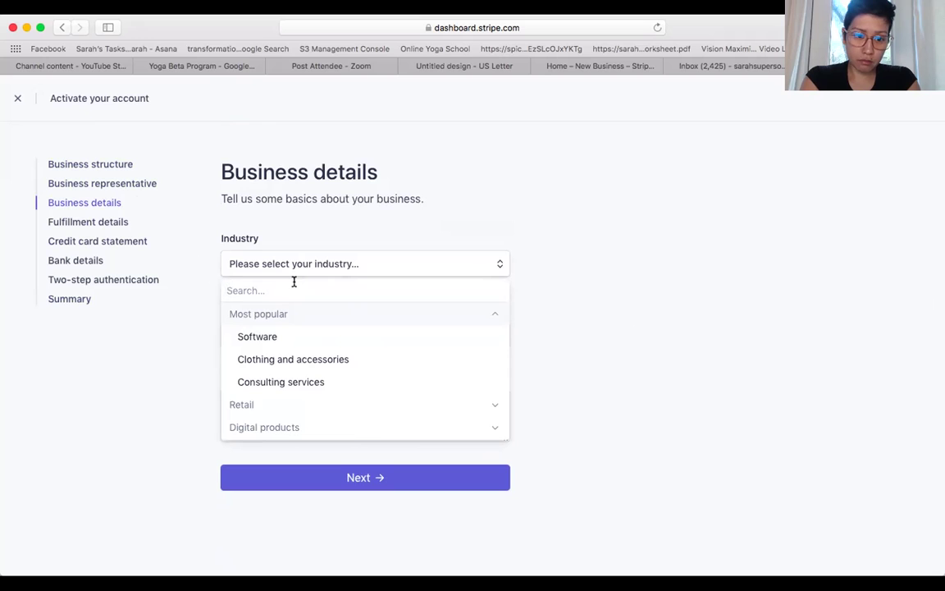
{"action": "type", "text": "YOga"}
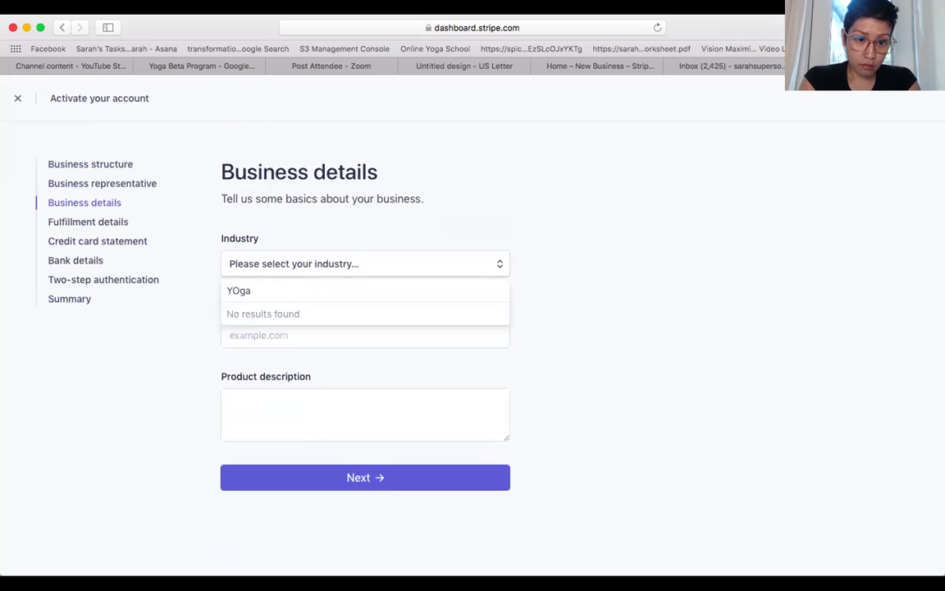
{"action": "key", "text": "super+a"}
{"action": "key", "text": "BackSpace"}
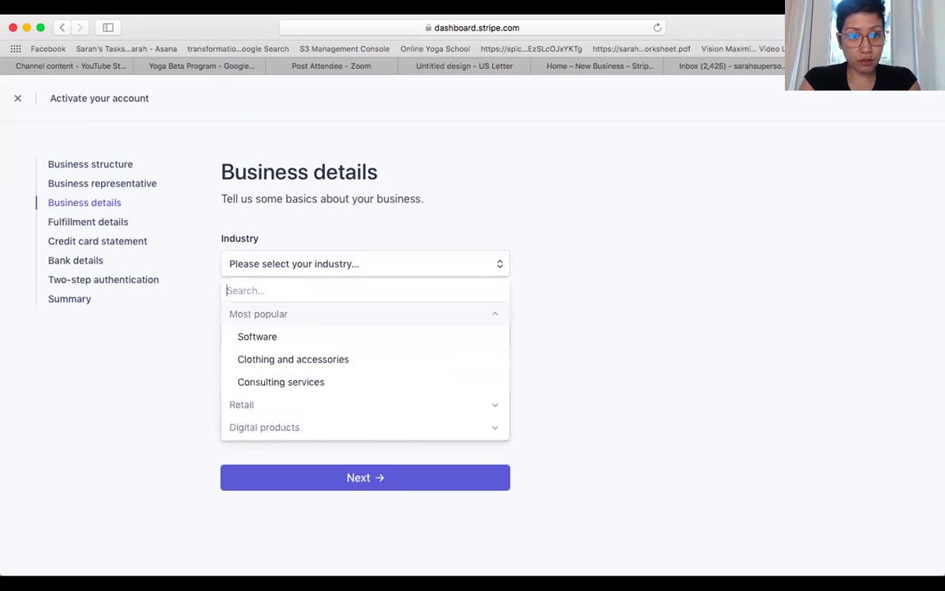
{"action": "type", "text": "Fitness"}
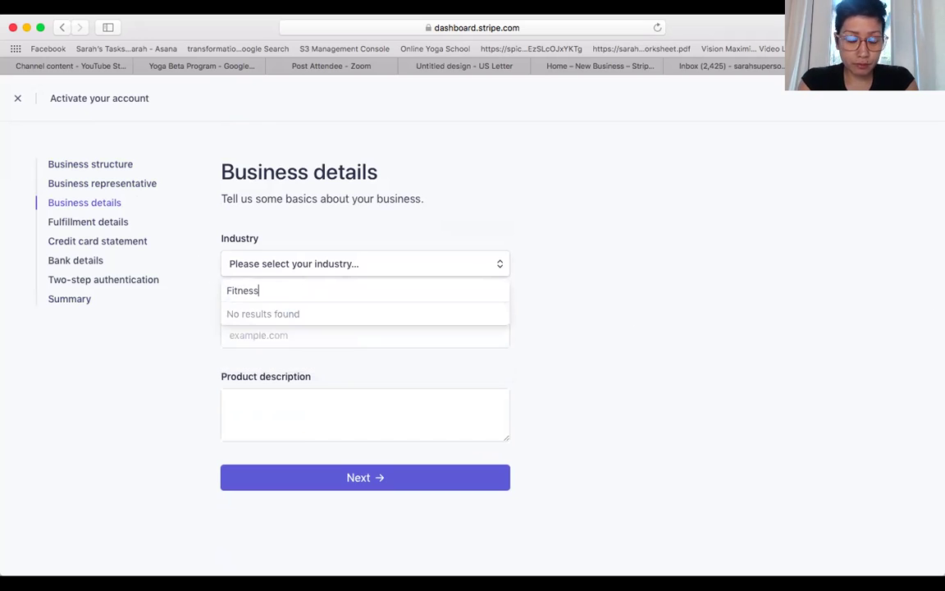
{"action": "key", "text": "BackSpace"}
{"action": "key", "text": "BackSpace"}
{"action": "key", "text": "BackSpace"}
{"action": "key", "text": "BackSpace"}
{"action": "key", "text": "BackSpace"}
{"action": "key", "text": "BackSpace"}
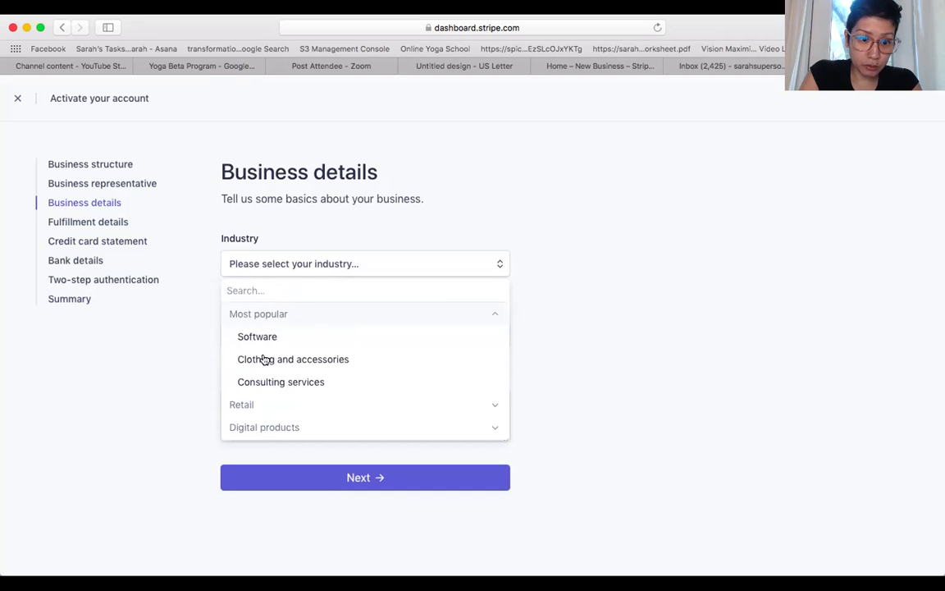
{"action": "left_click", "coordinate": [285, 391]}
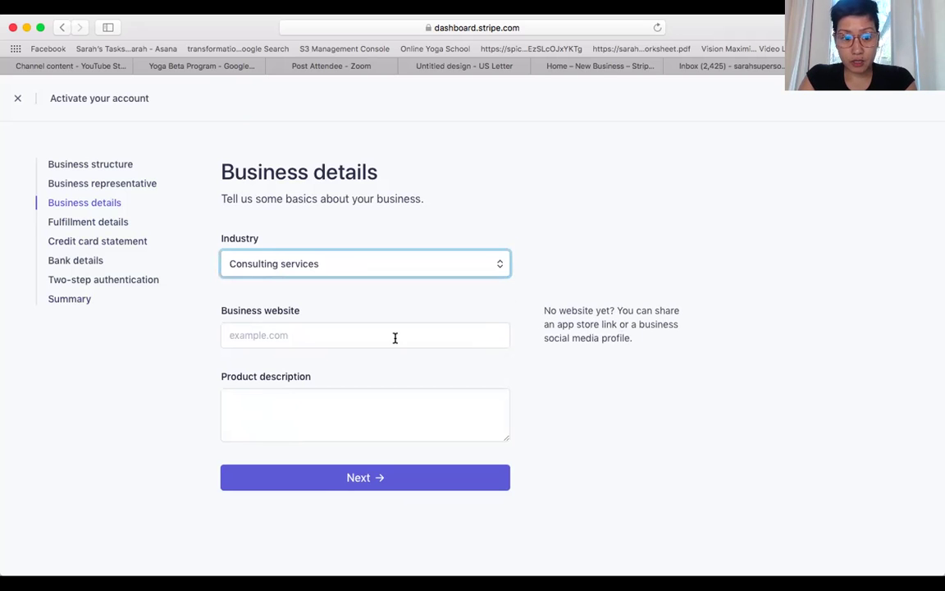
- Leave Business details without saving, then go back via Credit card statement to the Summary's Submit area
{"action": "left_click", "coordinate": [112, 220]}
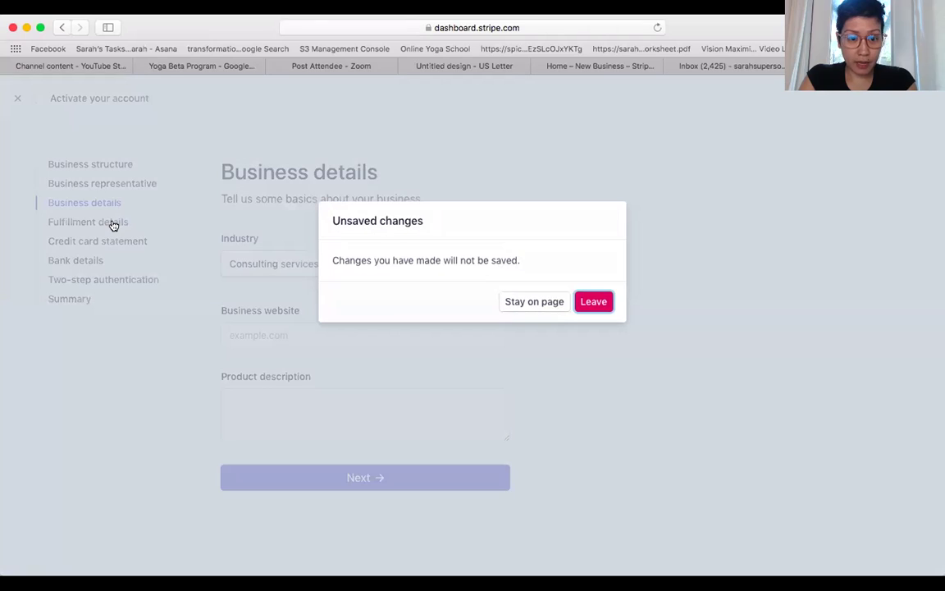
{"action": "left_click", "coordinate": [594, 302]}
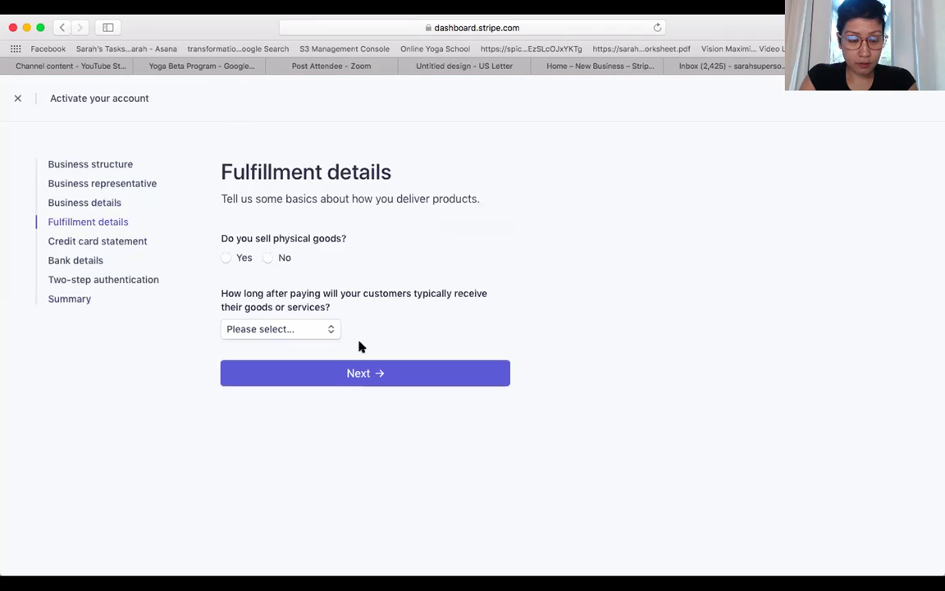
{"action": "left_click", "coordinate": [114, 241]}
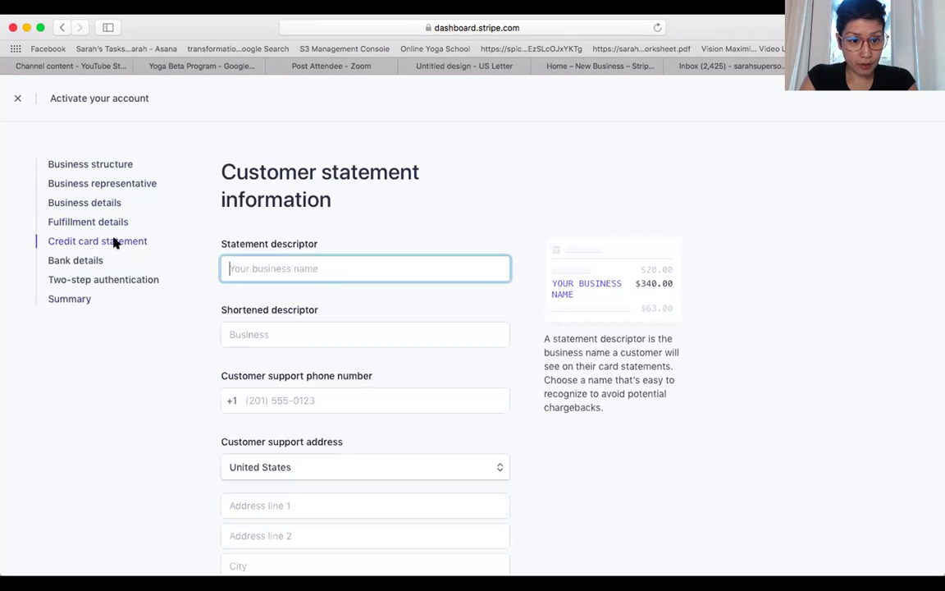
{"action": "scroll", "coordinate": [189, 409], "scroll_direction": "down", "scroll_amount": 3}
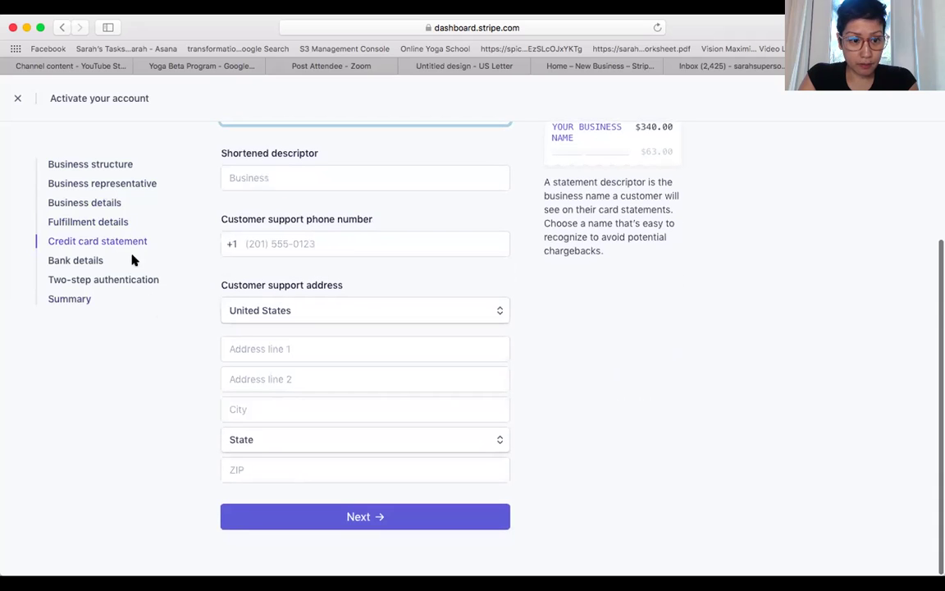
{"action": "left_click", "coordinate": [81, 300]}
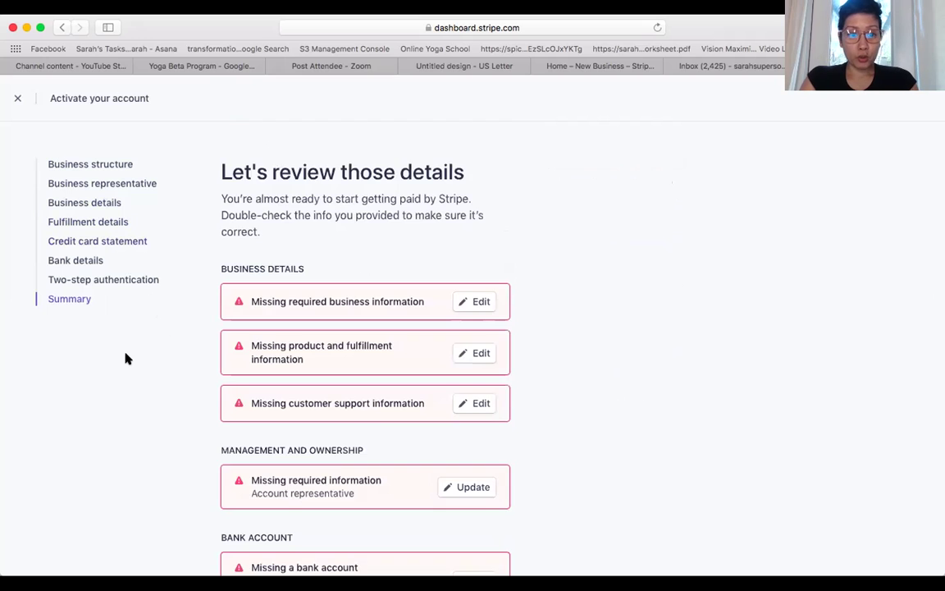
{"action": "scroll", "coordinate": [124, 358], "scroll_direction": "down", "scroll_amount": 5}
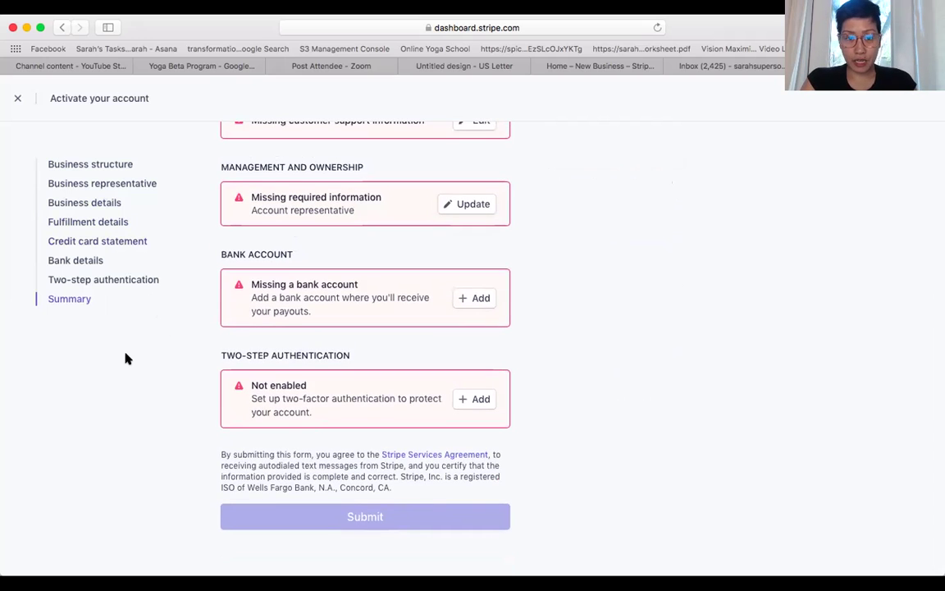